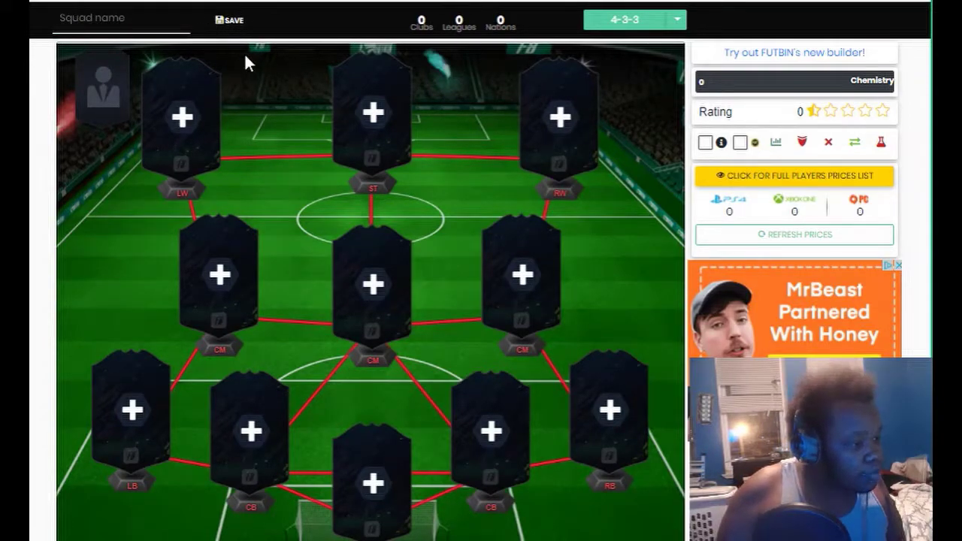
Step: Filter the left-wing search to Premier League and place Mane's 90-rated card at LW
left_click(186, 120)
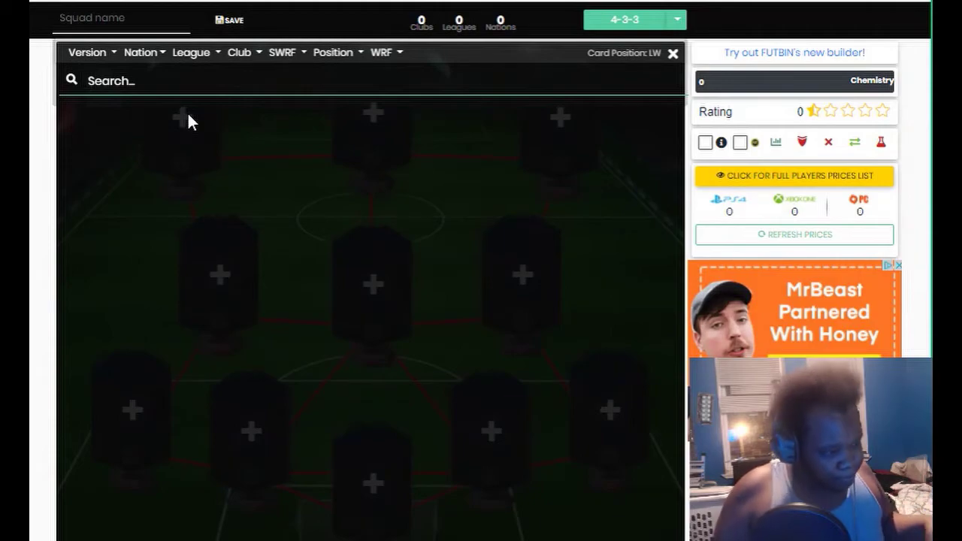
left_click(197, 59)
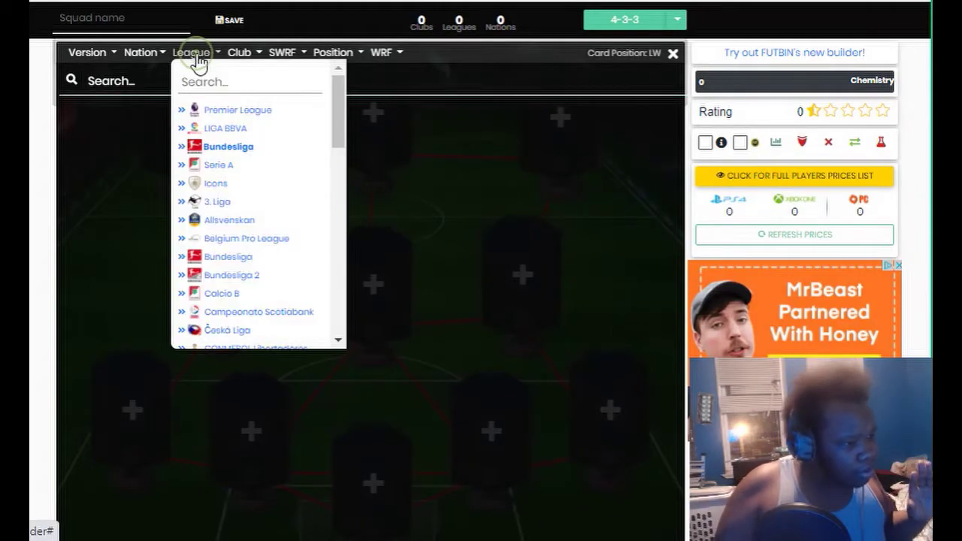
left_click(258, 113)
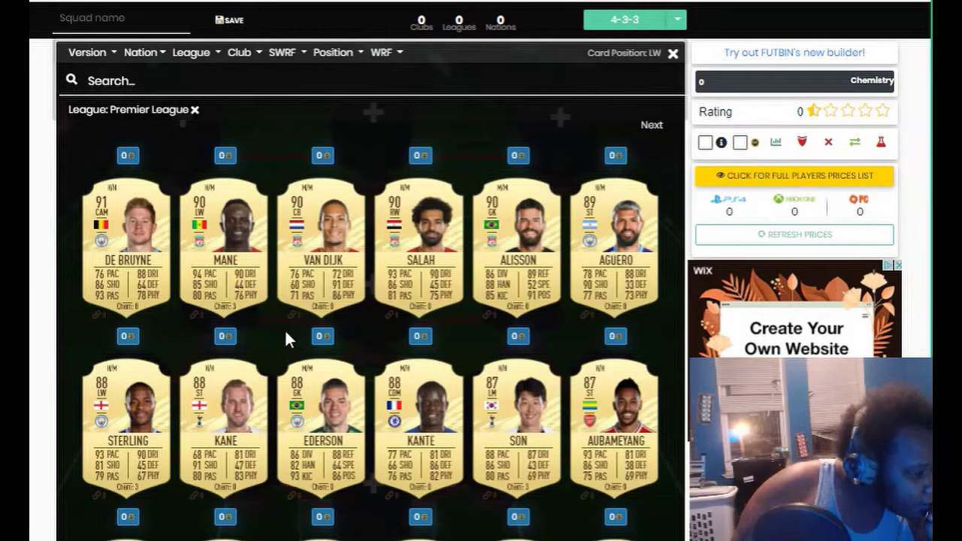
left_click(218, 291)
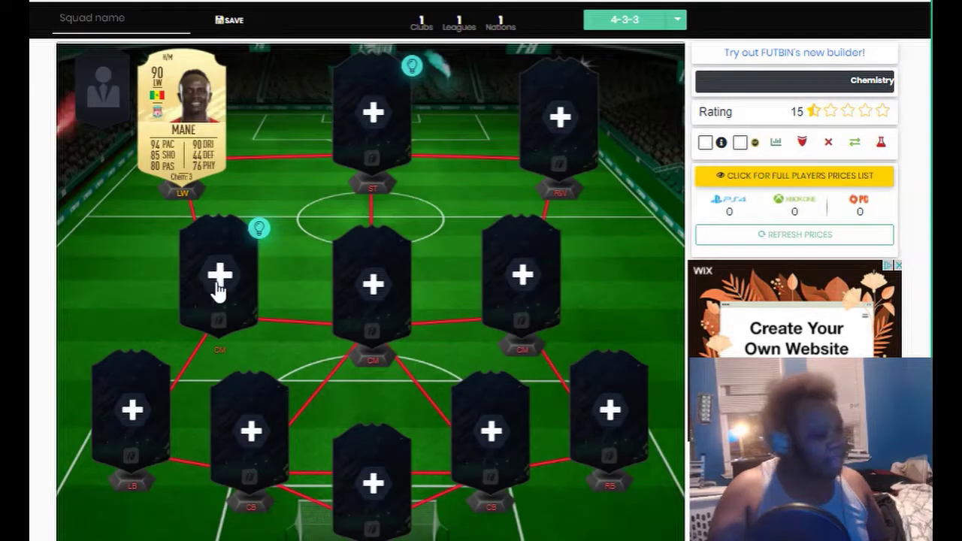
Step: Filter the striker search to Premier League CF\ST cards and place Aguero (89) at ST
mouse_move(188, 167)
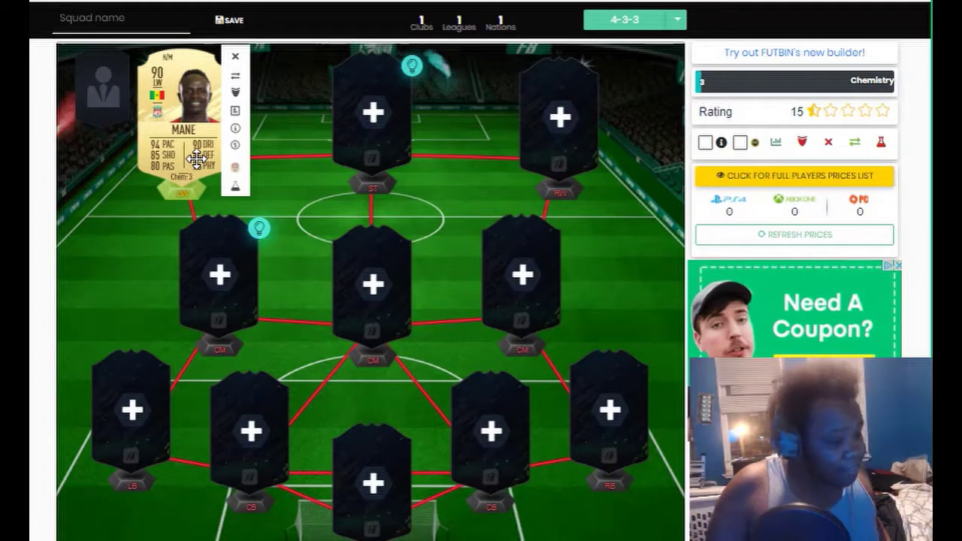
left_click(362, 136)
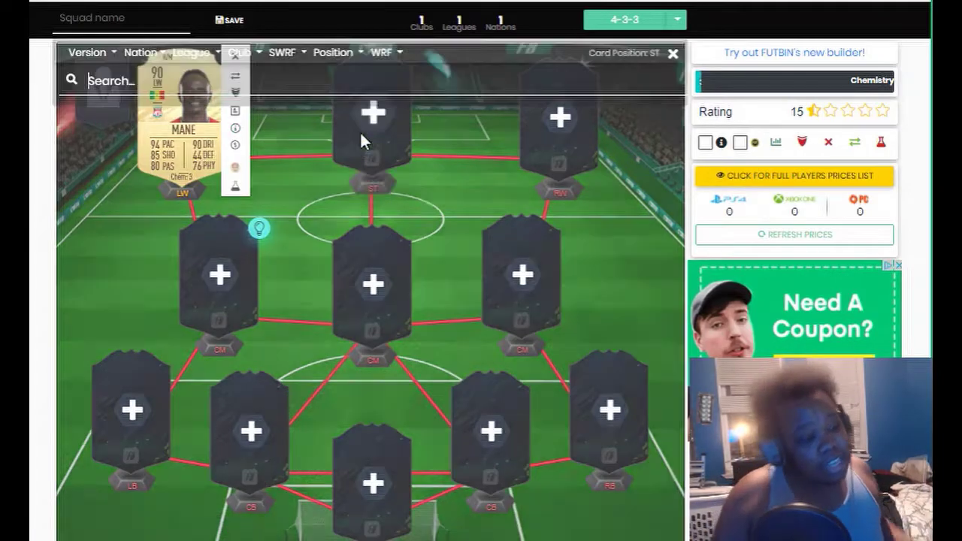
left_click(202, 54)
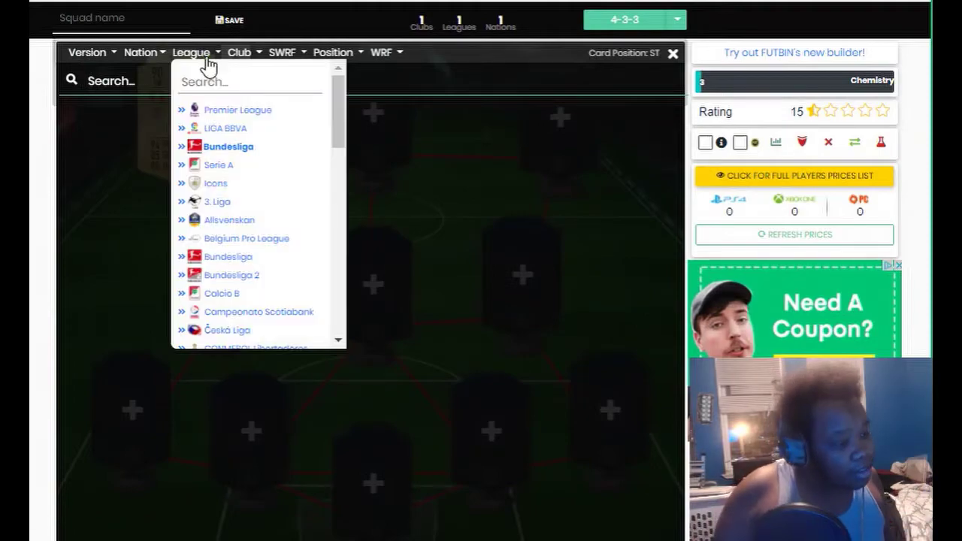
left_click(223, 114)
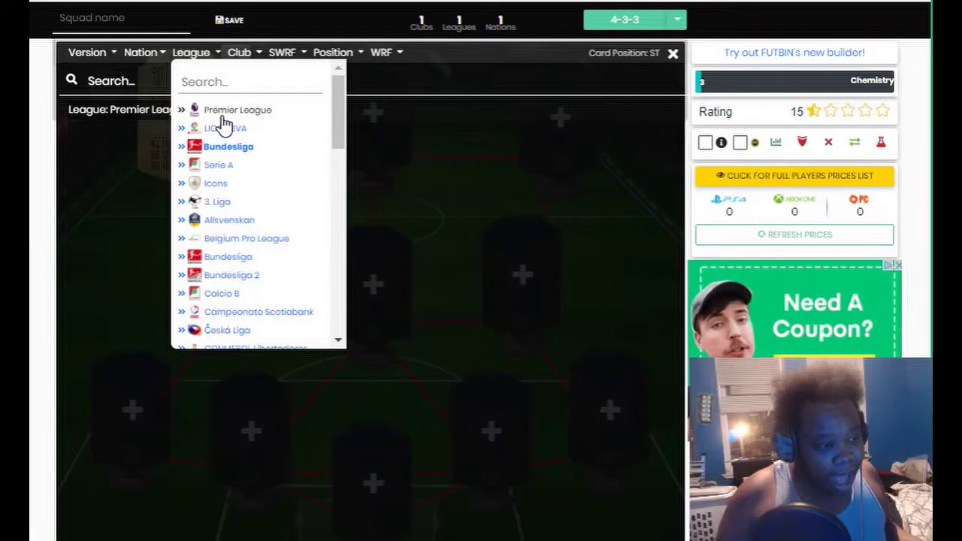
left_click(690, 60)
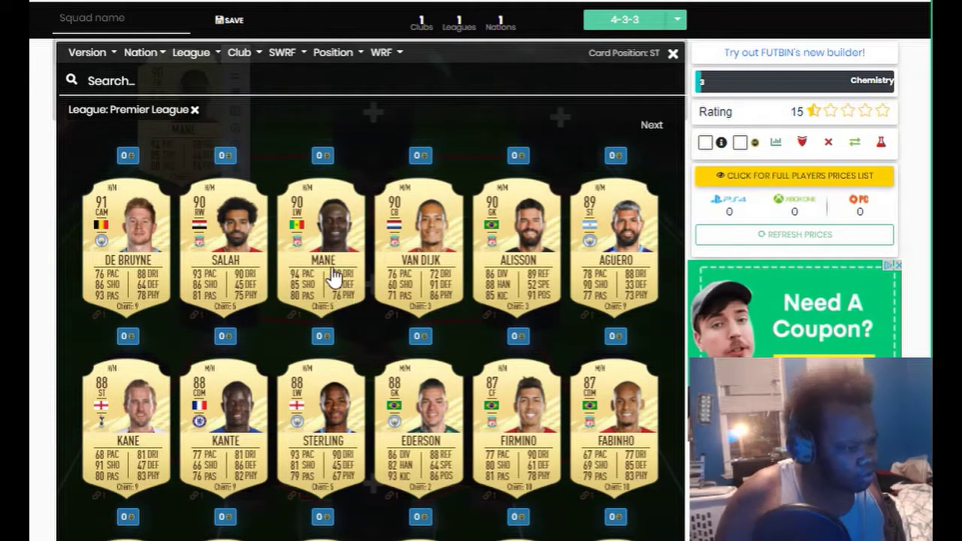
left_click(333, 52)
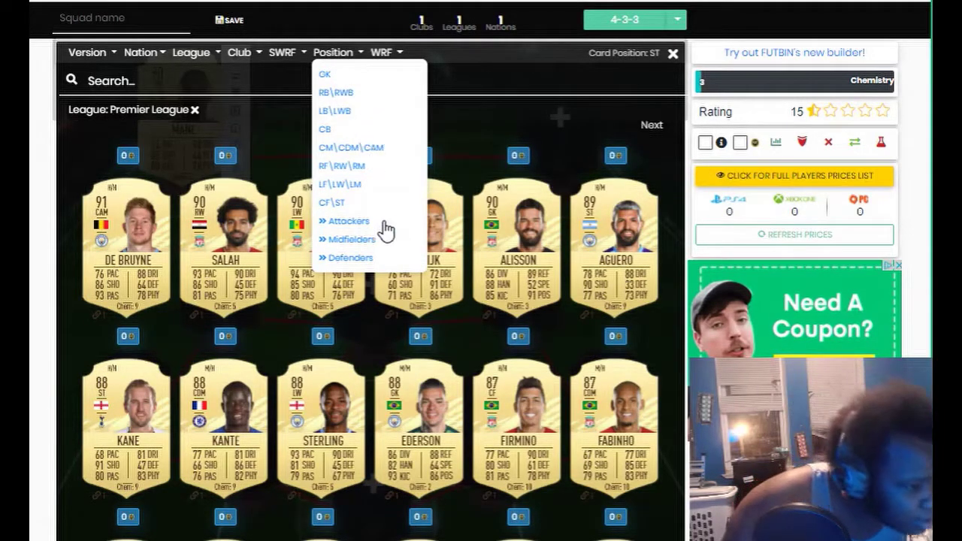
left_click(325, 204)
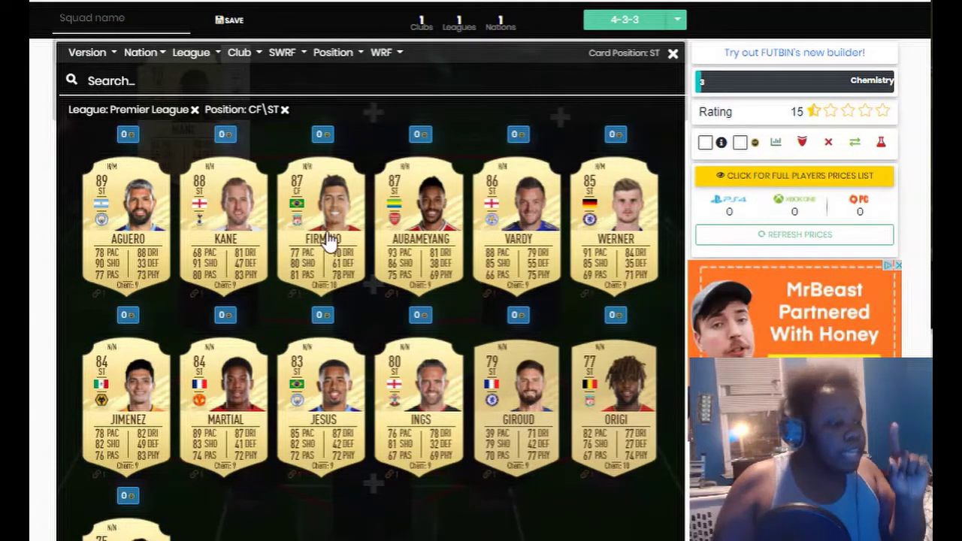
left_click(127, 223)
mouse_move(404, 143)
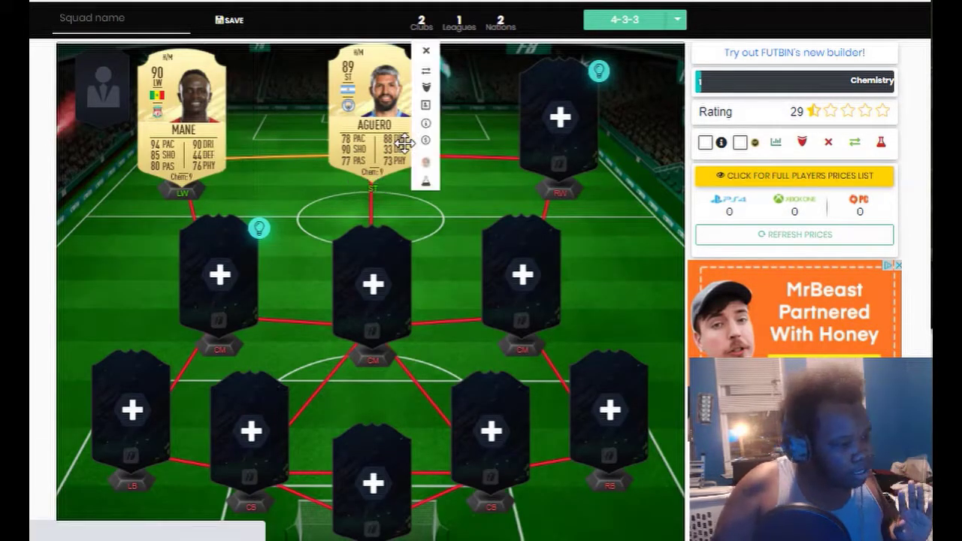
Step: Filter the right-wing search to Premier League RF\RW\RM cards and place Salah (90) at RW
left_click(560, 116)
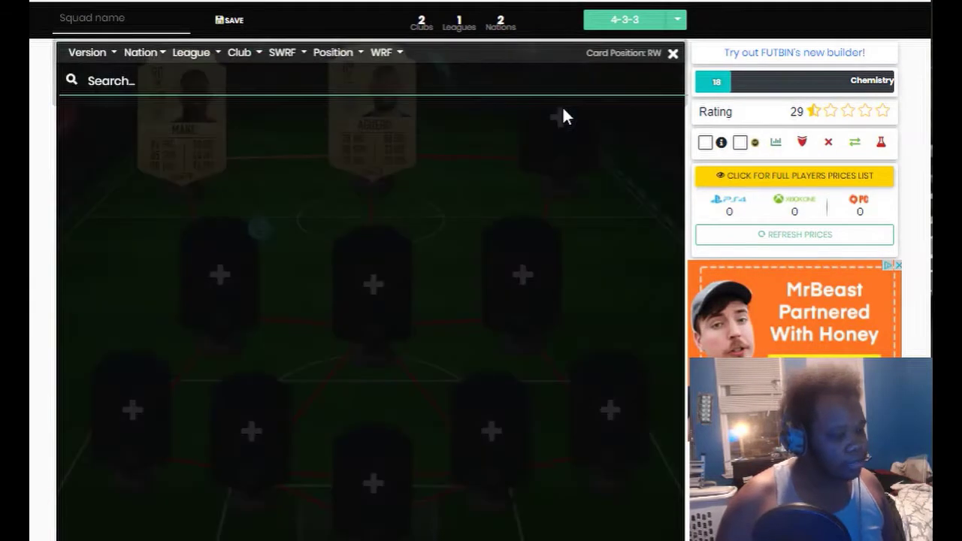
left_click(198, 56)
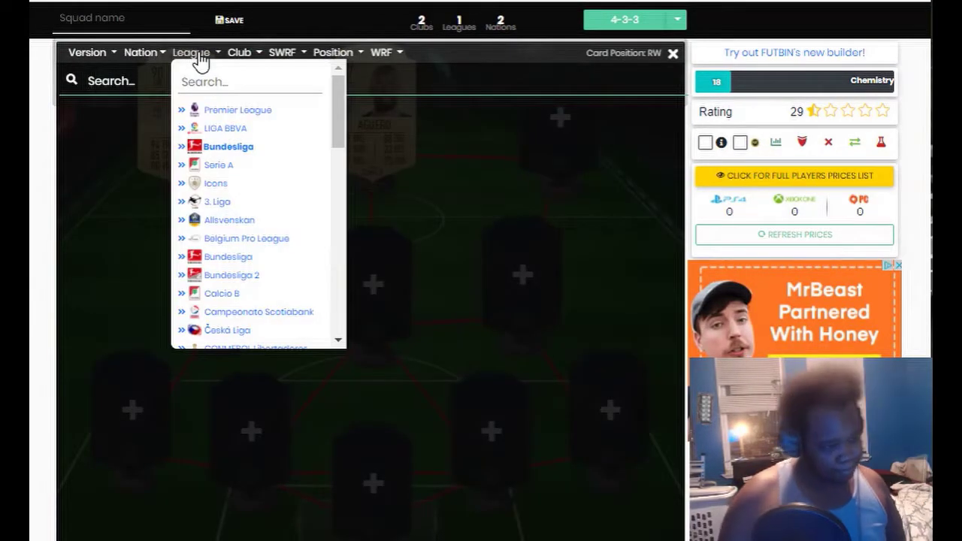
left_click(219, 113)
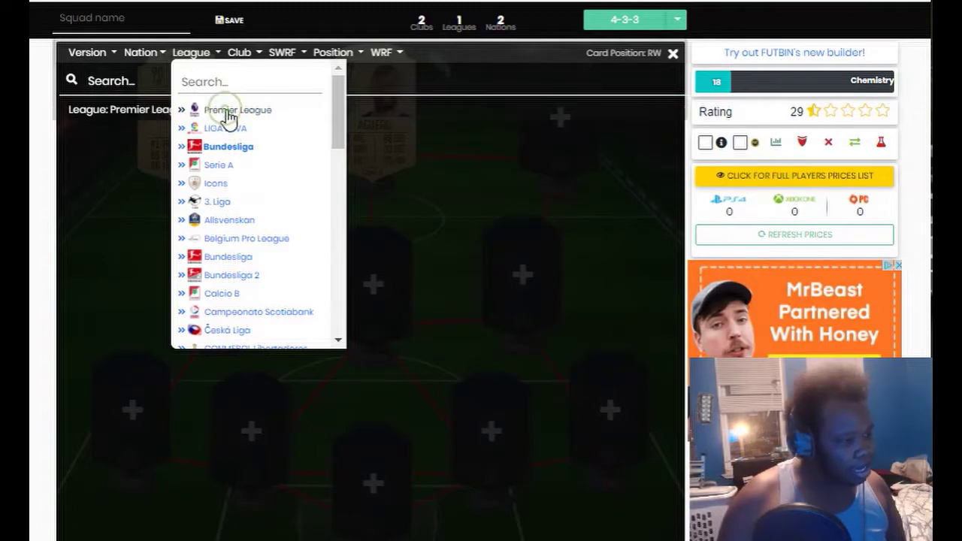
left_click(276, 58)
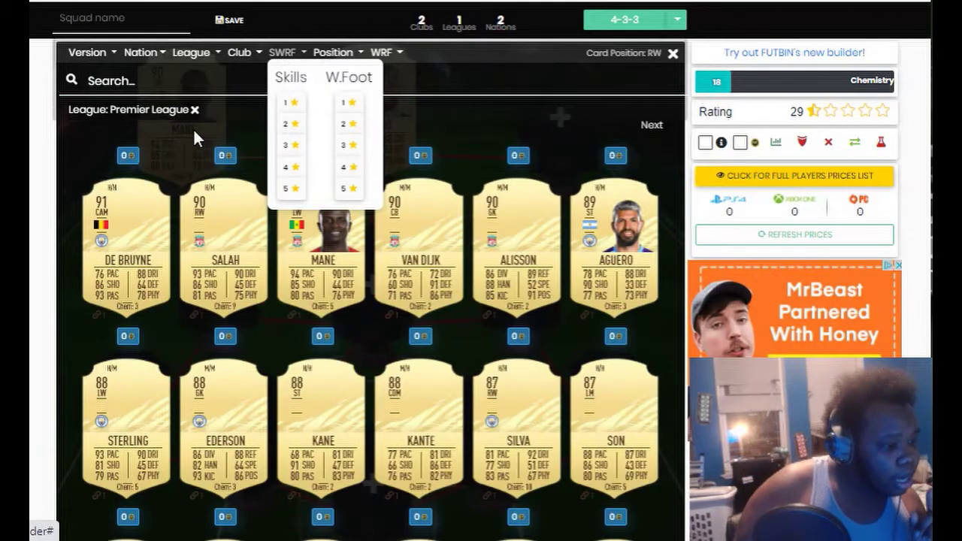
left_click(332, 55)
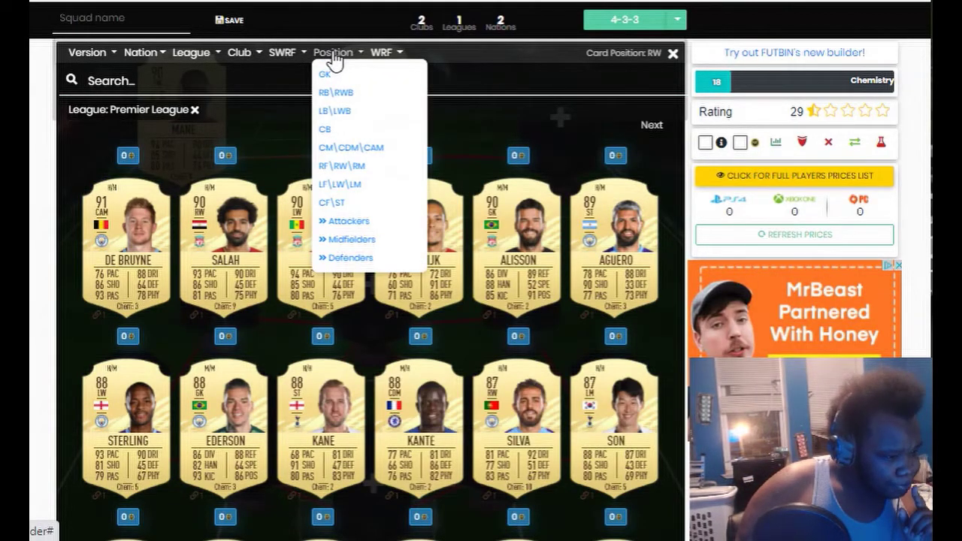
left_click(359, 173)
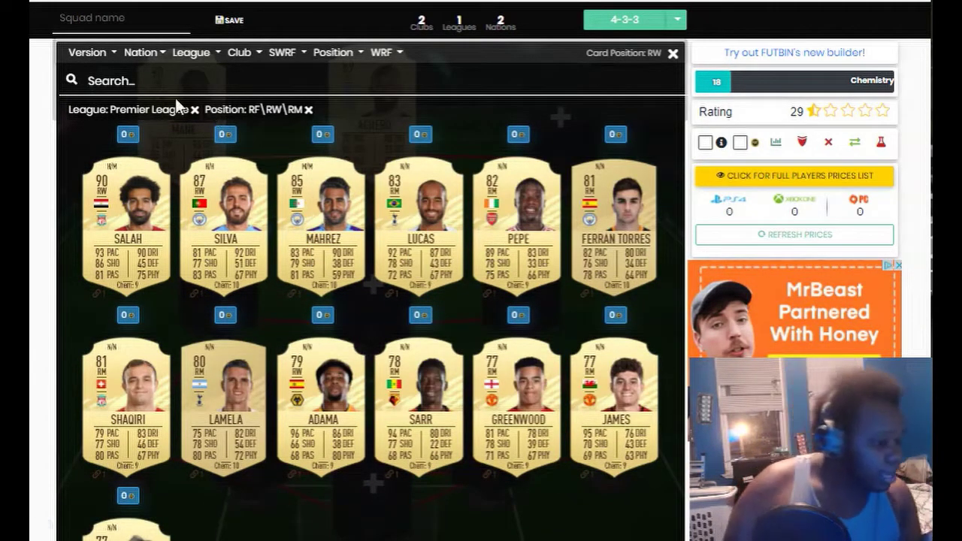
left_click(139, 278)
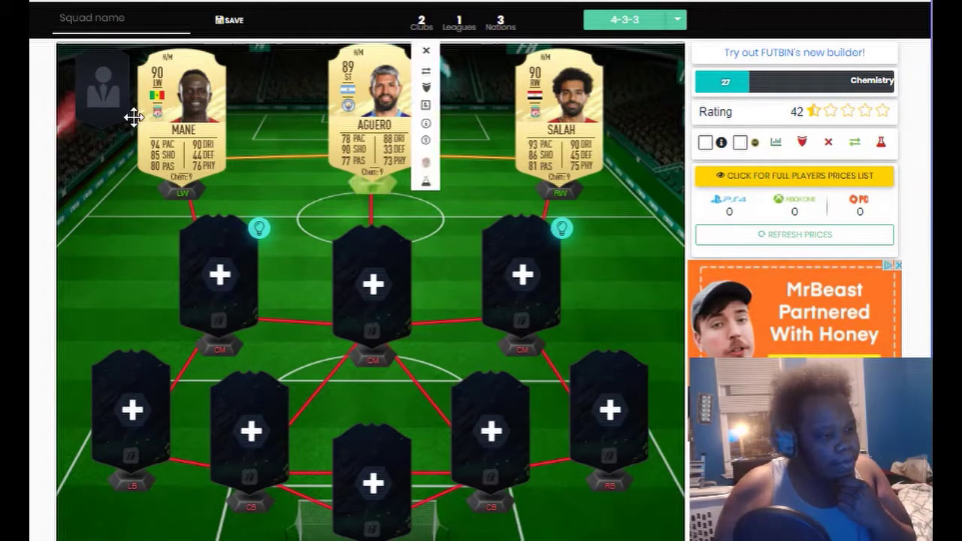
Step: Start a central-midfield search filtered to Premier League, then close it back to the pitch
mouse_move(362, 141)
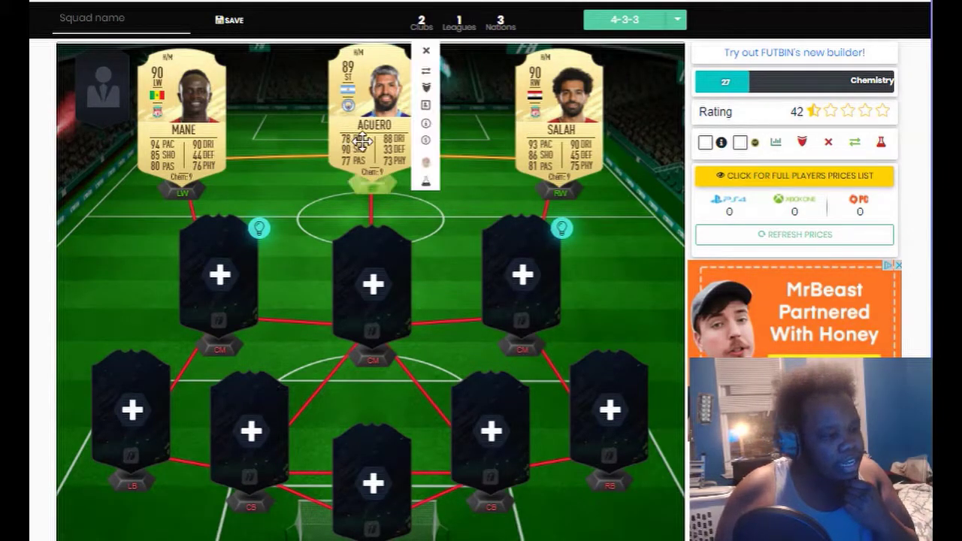
left_click(236, 293)
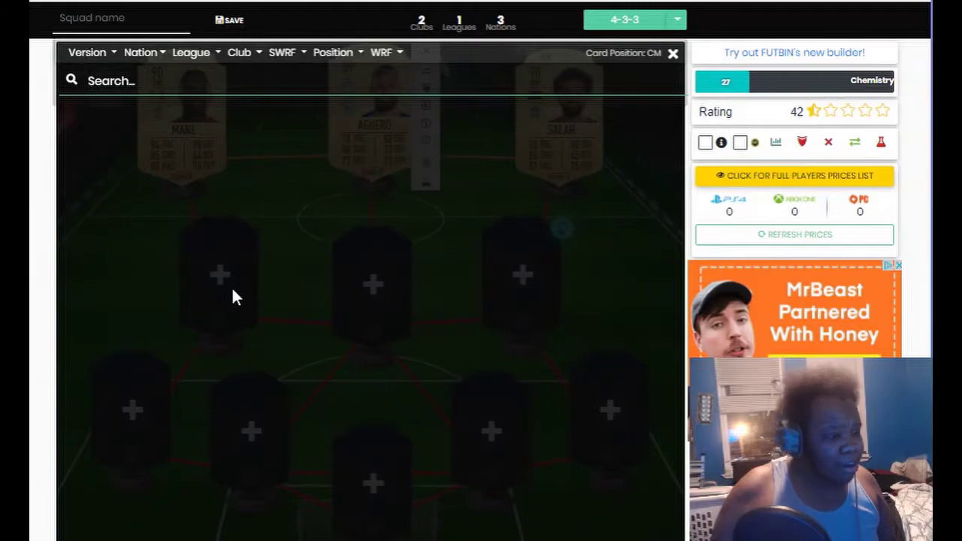
left_click(260, 60)
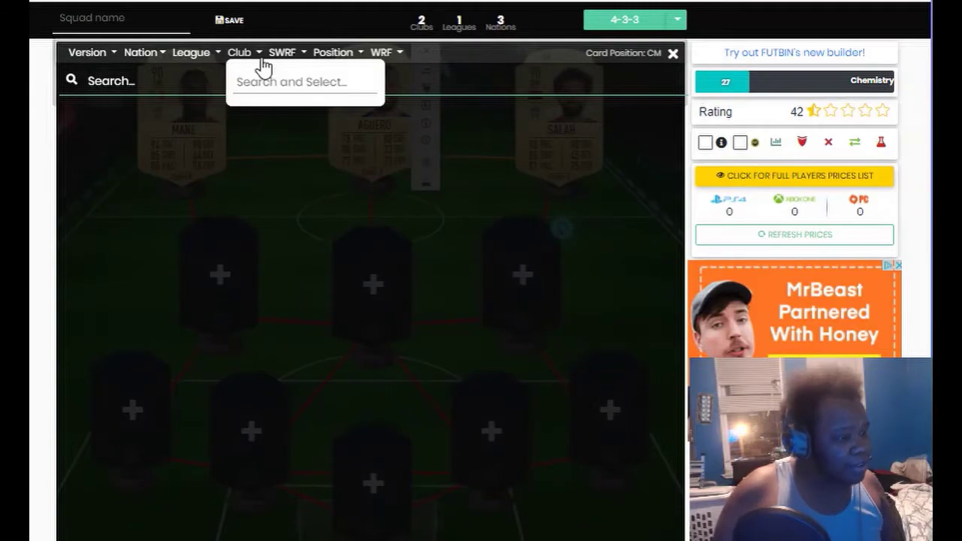
left_click(193, 56)
left_click(212, 111)
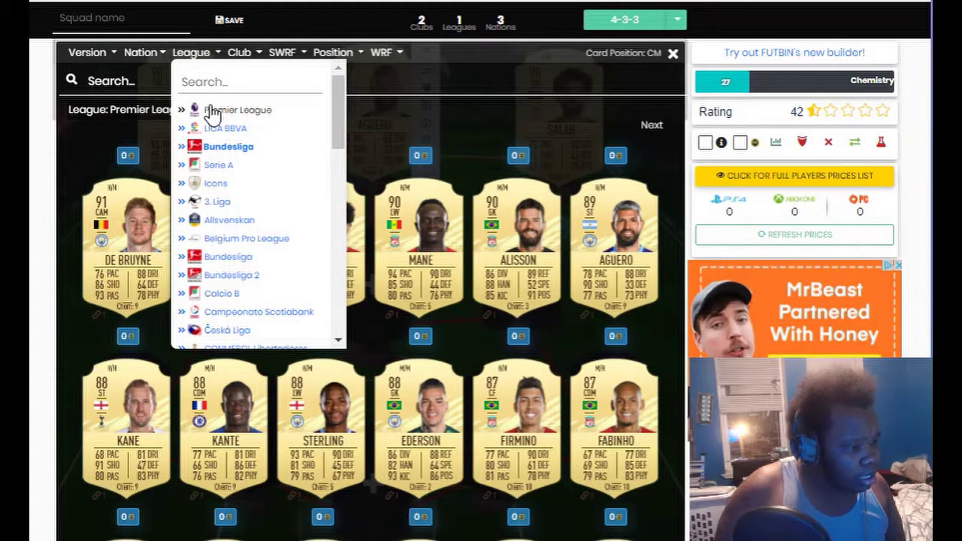
left_click(335, 53)
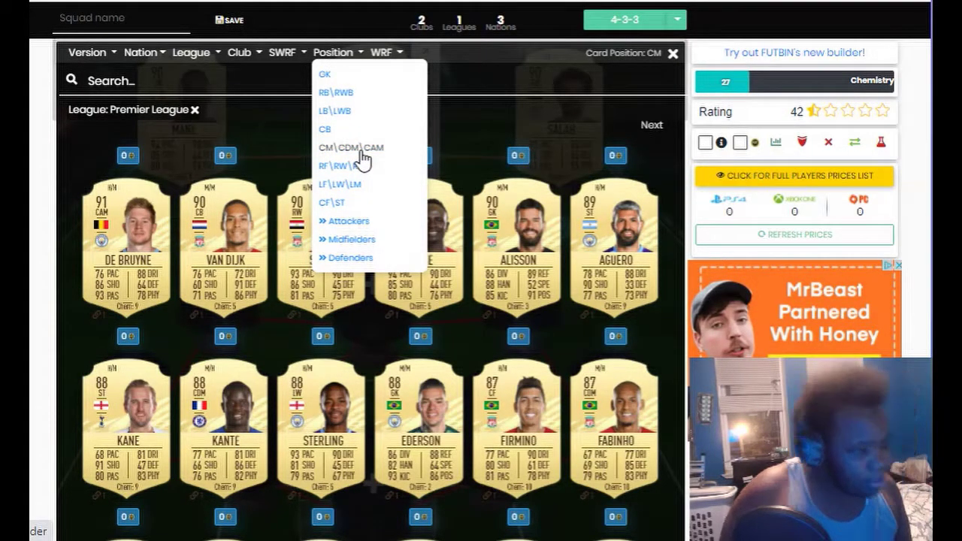
left_click(672, 54)
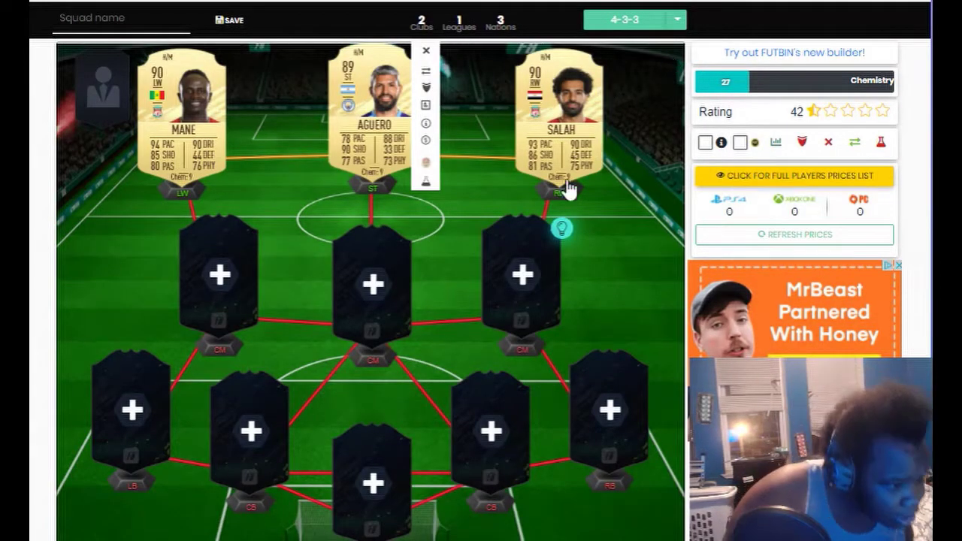
Step: Reopen the midfield slot's player search filtered to CM\CDM\CAM positions
left_click(253, 301)
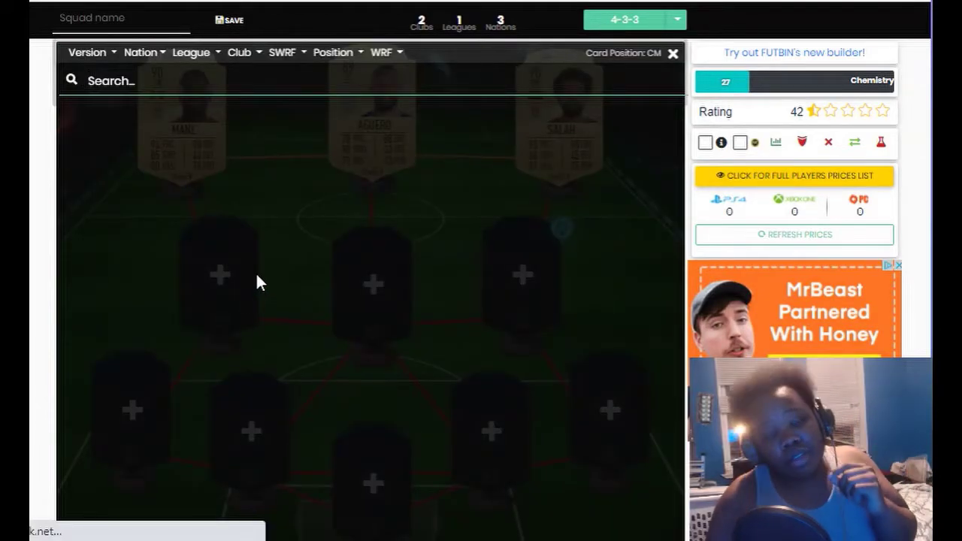
left_click(335, 54)
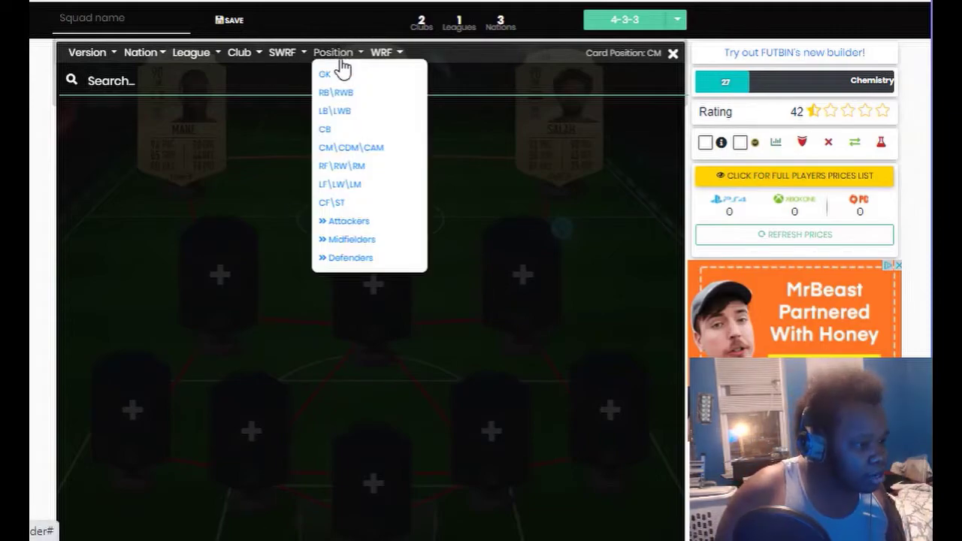
left_click(354, 150)
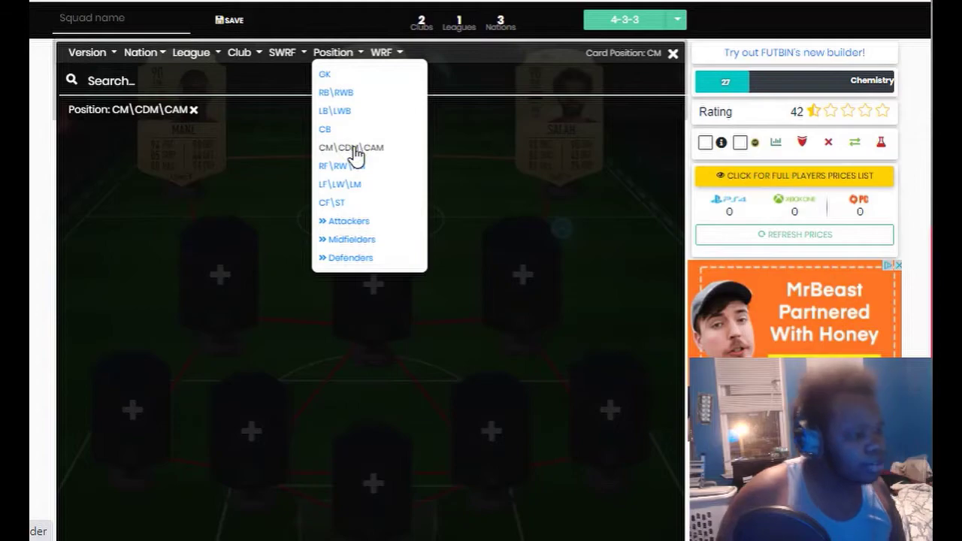
left_click(250, 57)
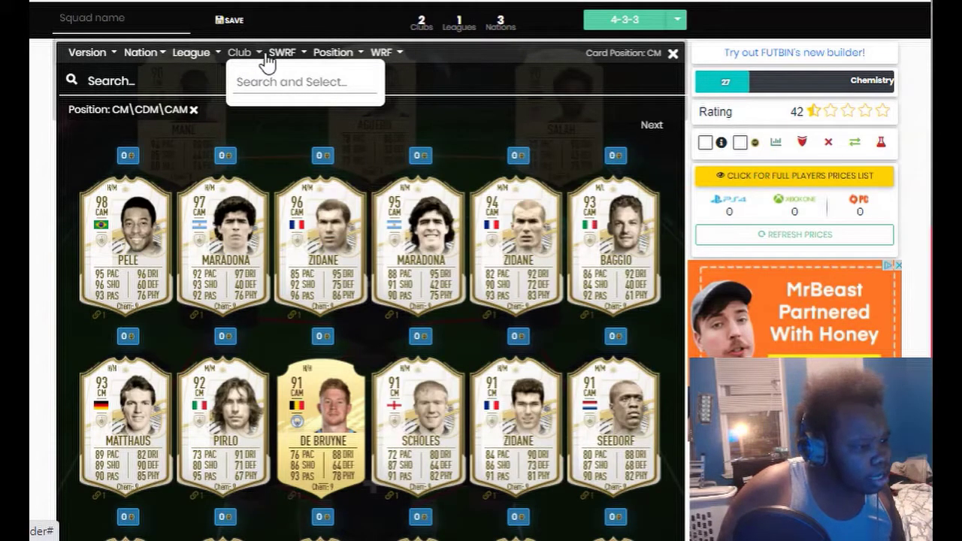
left_click(206, 52)
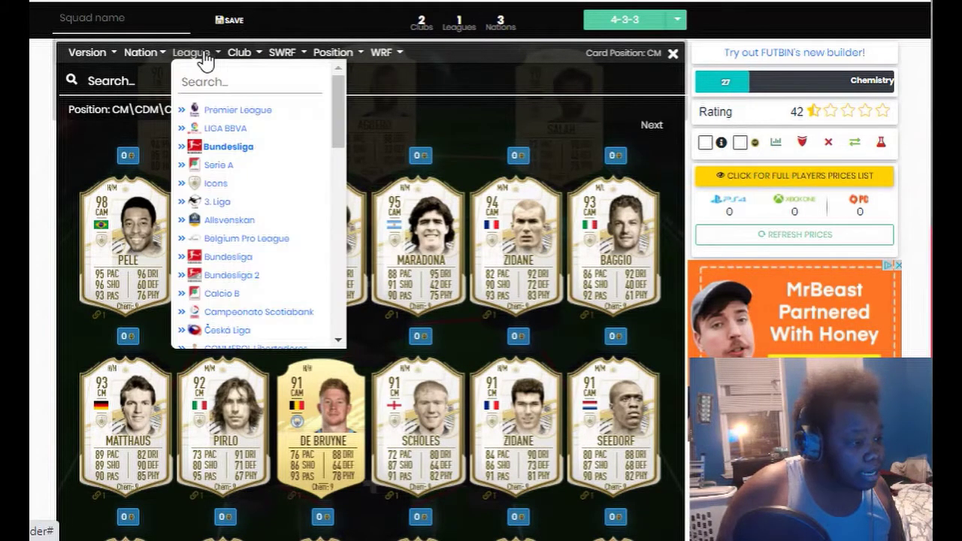
Step: Restrict the central-midfield results to Premier League players
left_click(238, 111)
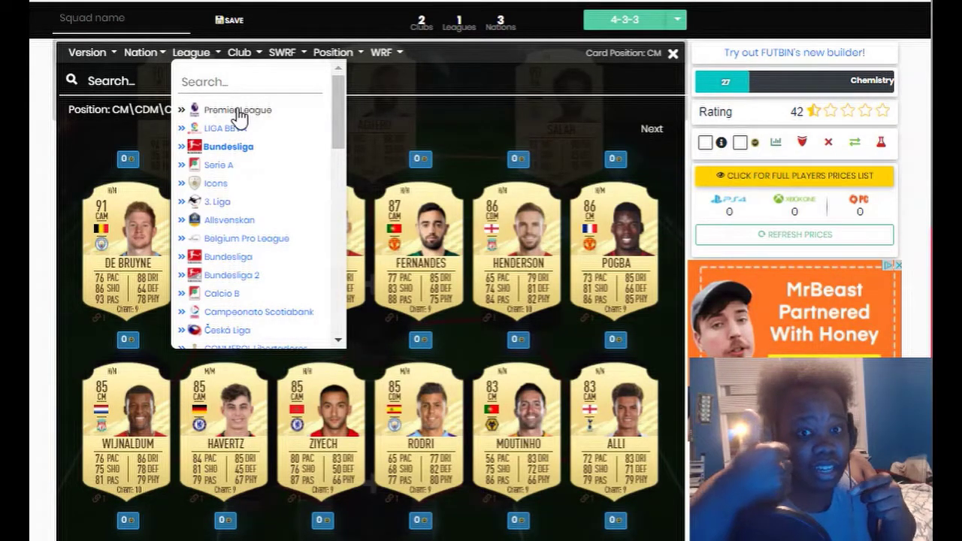
Step: Review the League, skill/weak-foot and Position filters, then place Pogba (86) at left CM
left_click(238, 111)
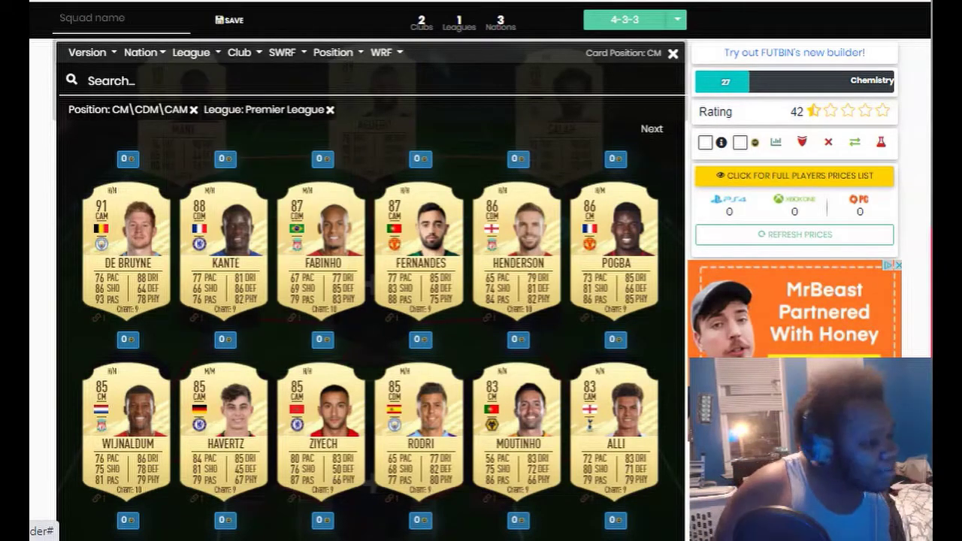
left_click(191, 51)
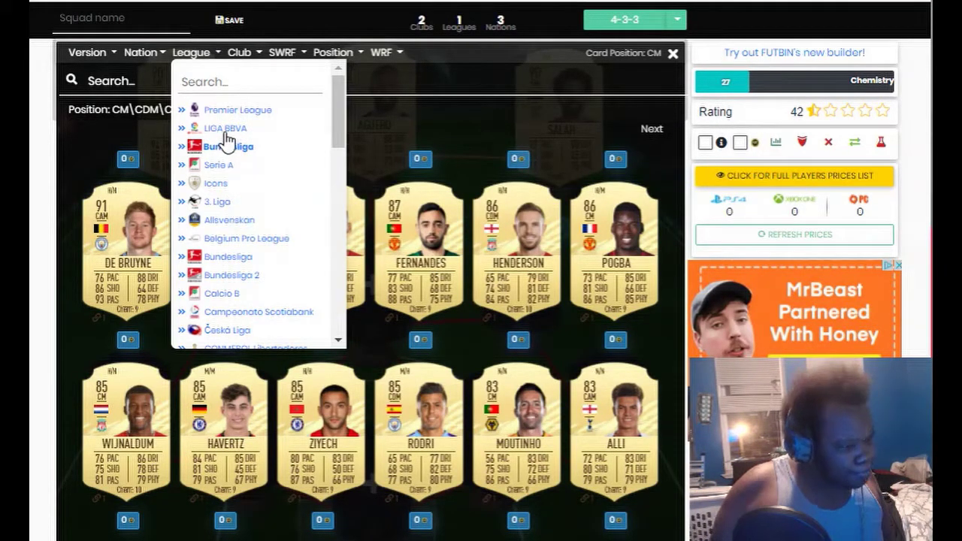
left_click(303, 54)
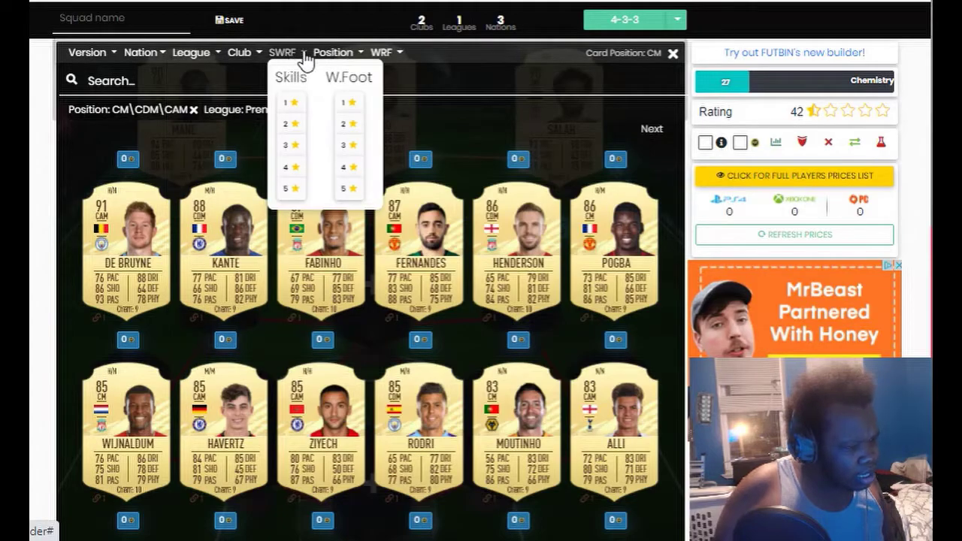
left_click(334, 54)
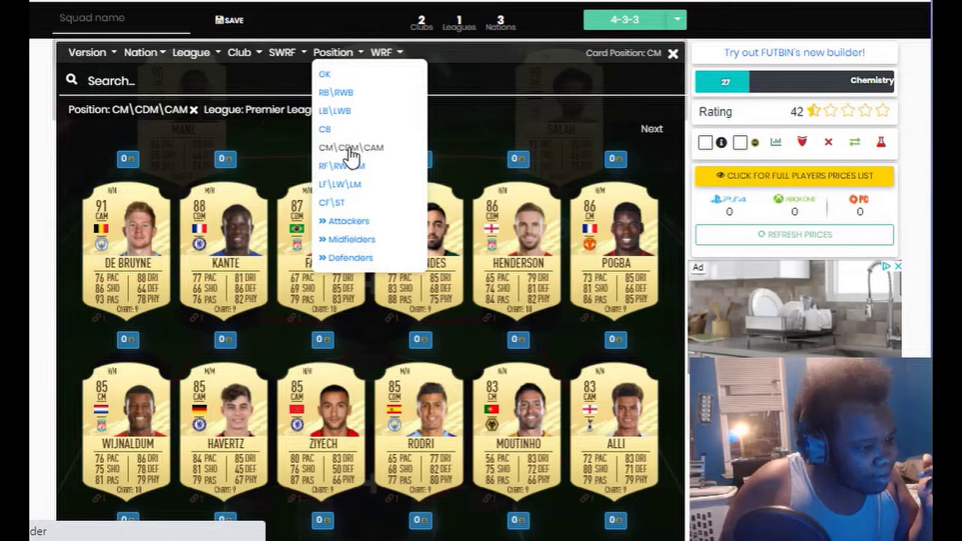
left_click(523, 107)
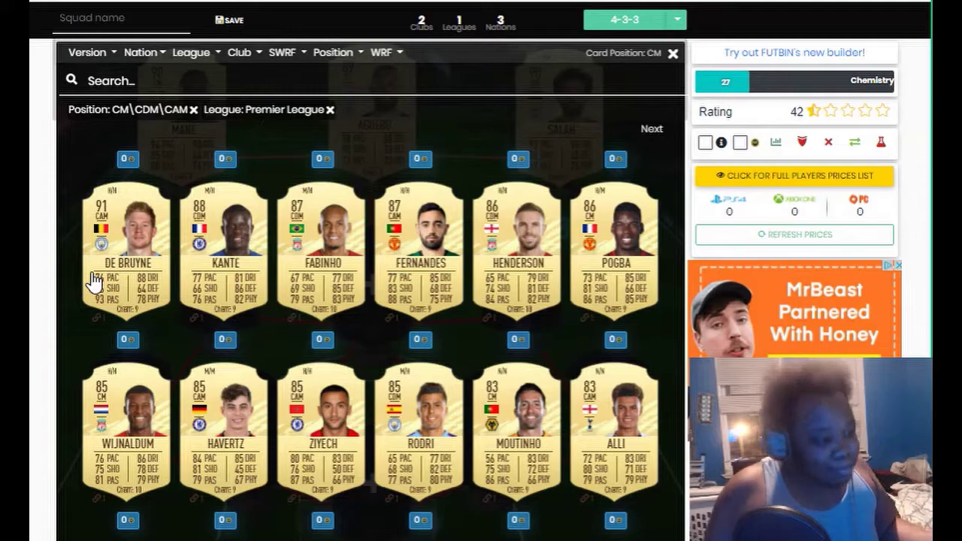
left_click(629, 256)
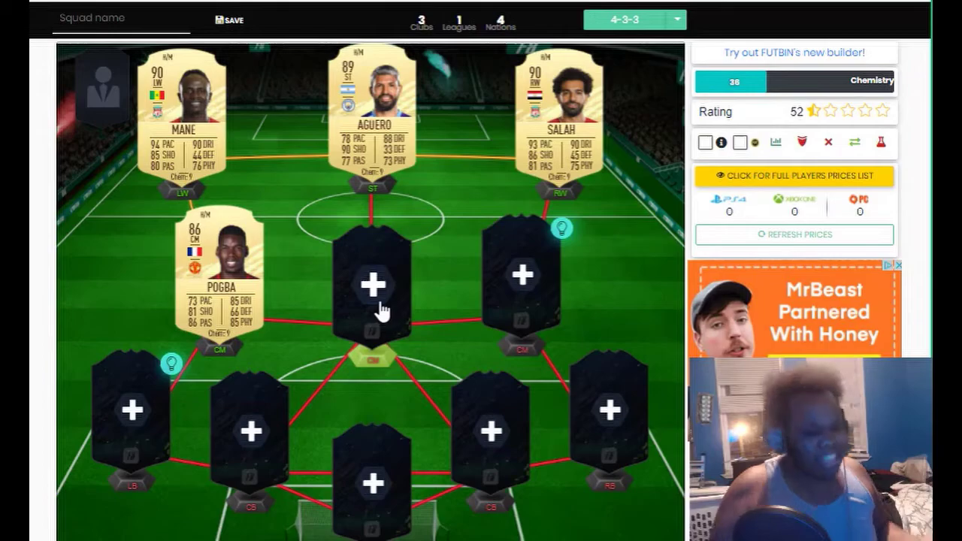
Step: Filter the middle central-midfield search to Premier League CM\CDM\CAM cards for Wijnaldum (85)
left_click(380, 308)
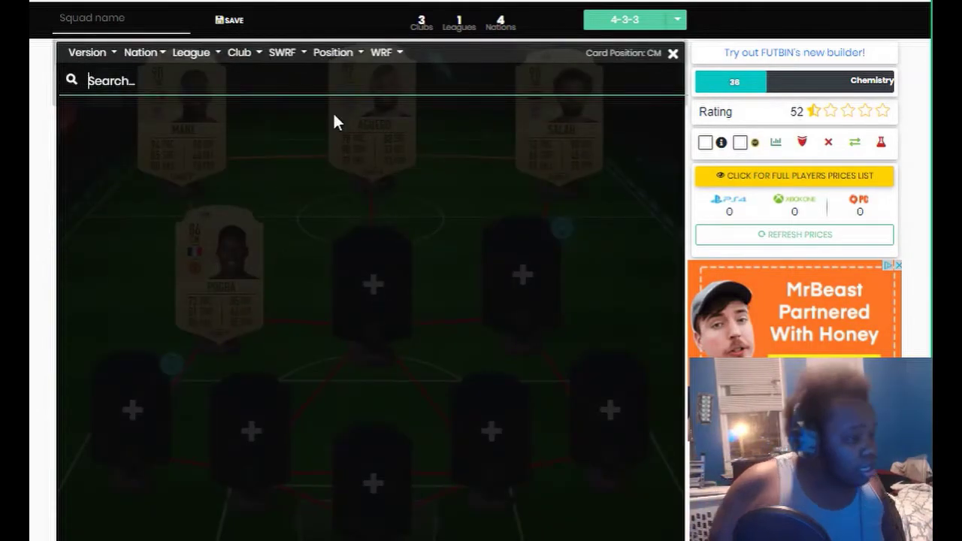
left_click(346, 54)
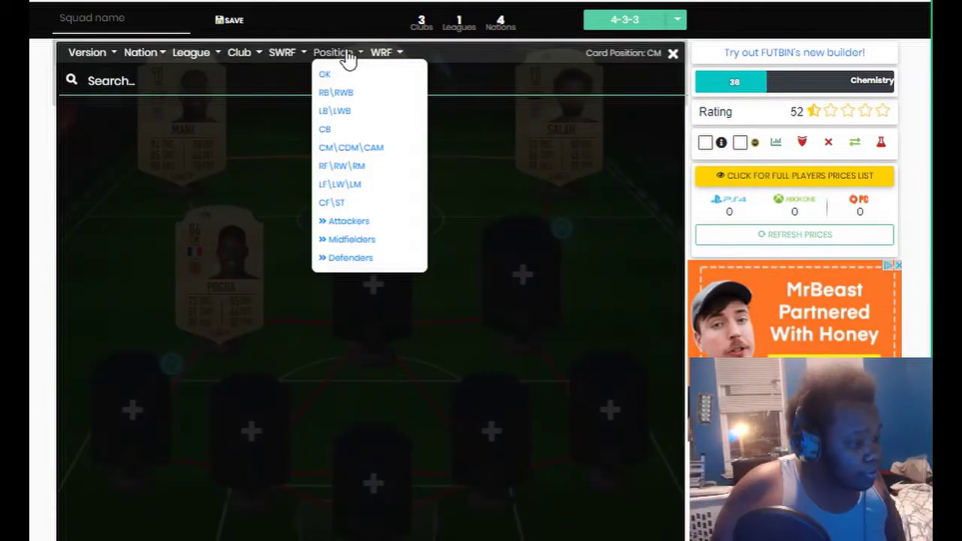
left_click(362, 150)
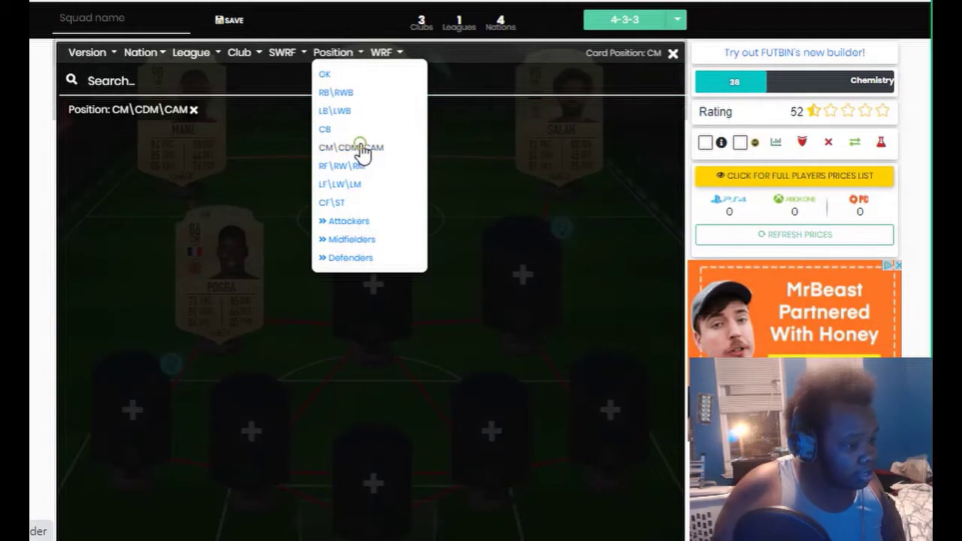
left_click(242, 54)
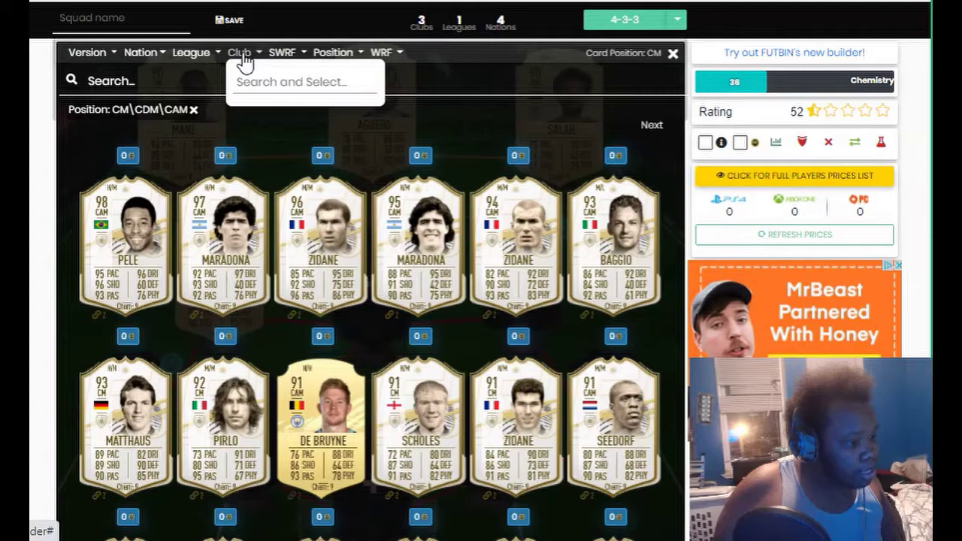
left_click(206, 54)
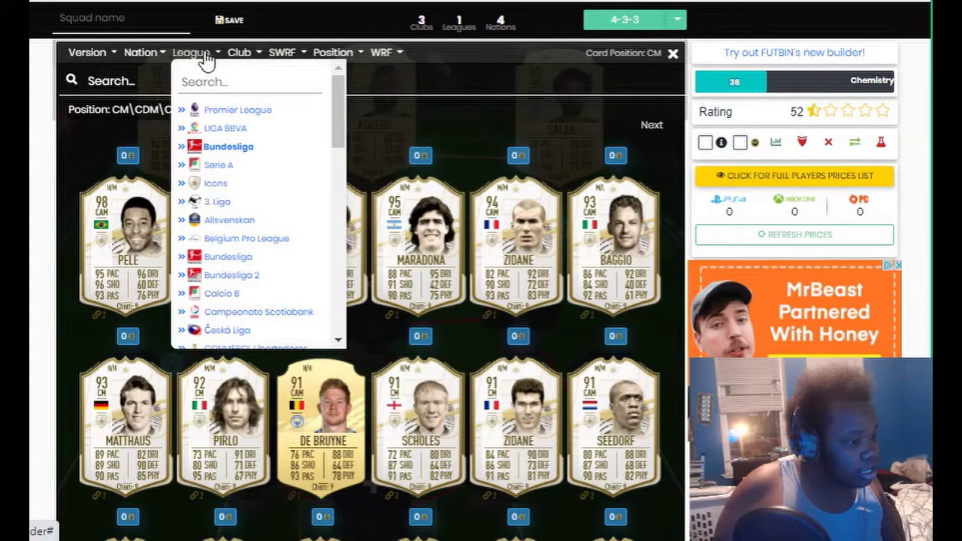
left_click(224, 112)
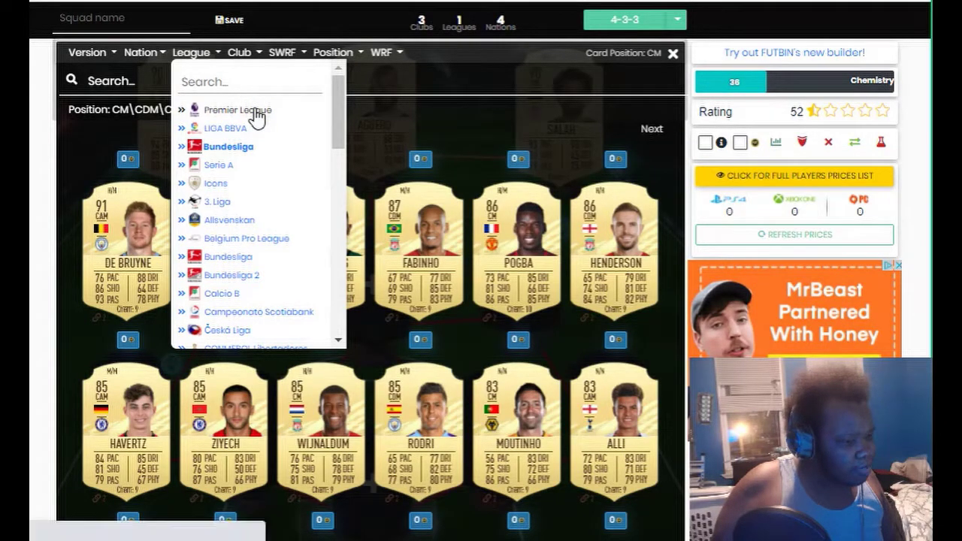
left_click(256, 113)
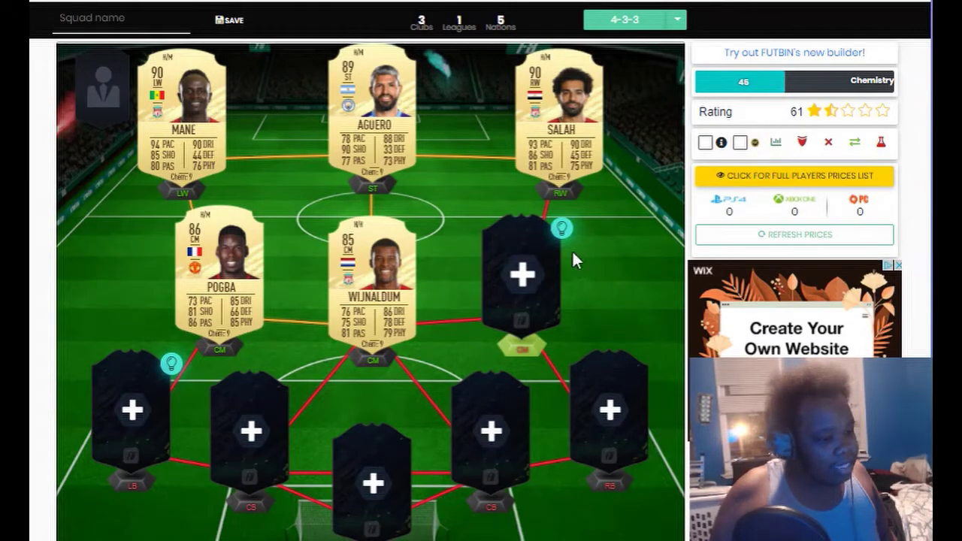
Step: Filter the right midfield slot's search to Premier League CM\CDM\CAM cards and browse them
left_click(526, 277)
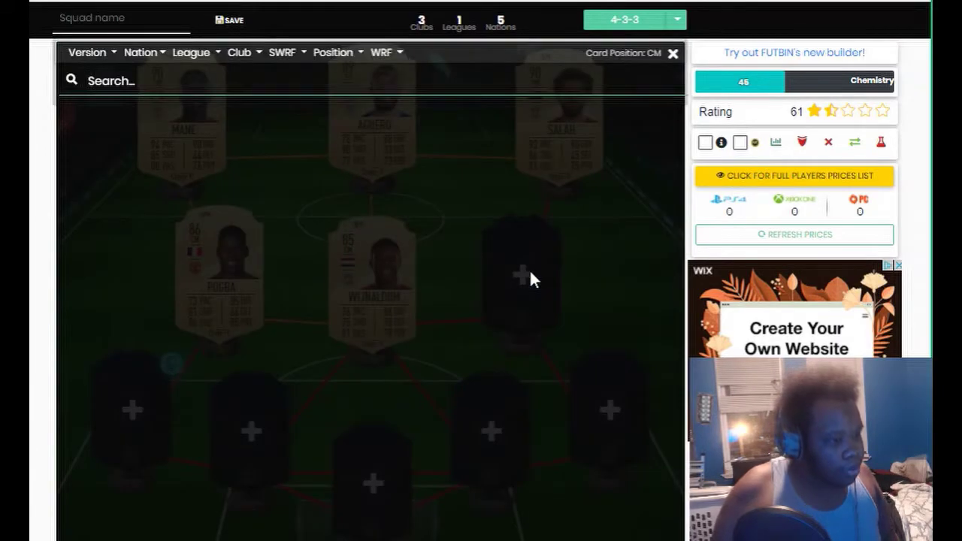
left_click(191, 52)
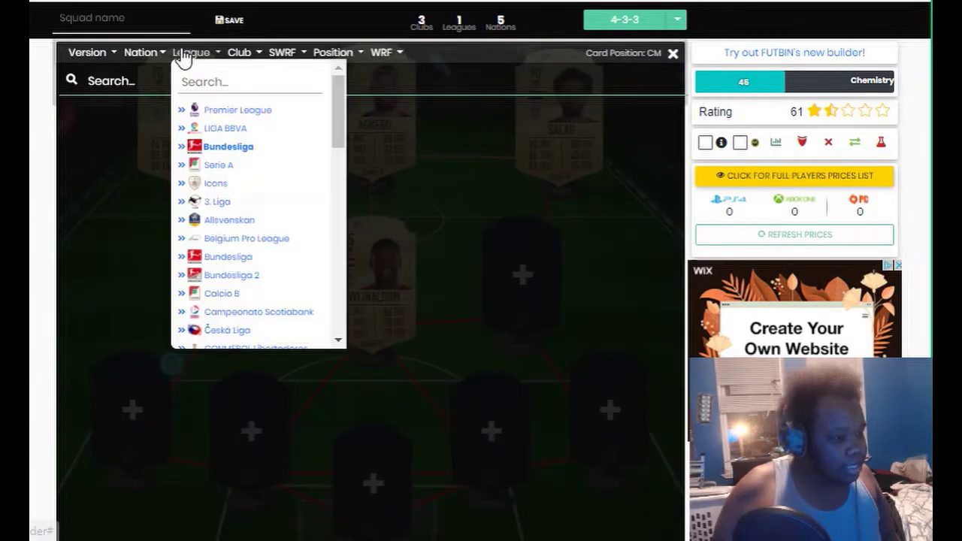
left_click(216, 113)
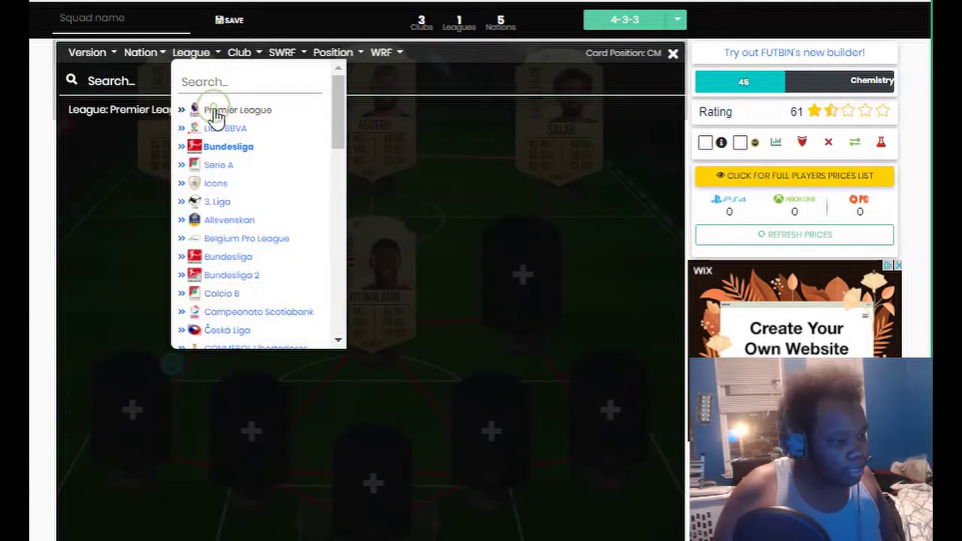
left_click(299, 54)
left_click(325, 55)
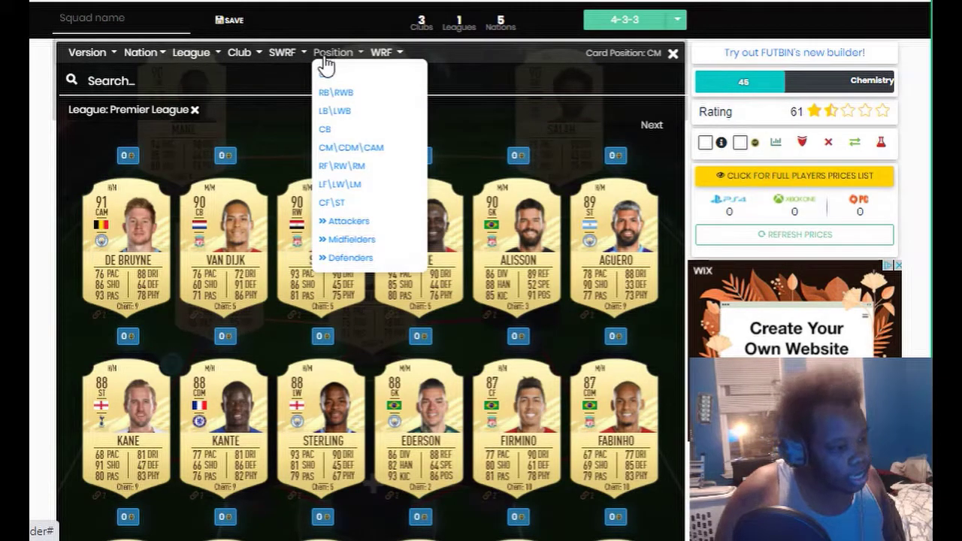
left_click(351, 149)
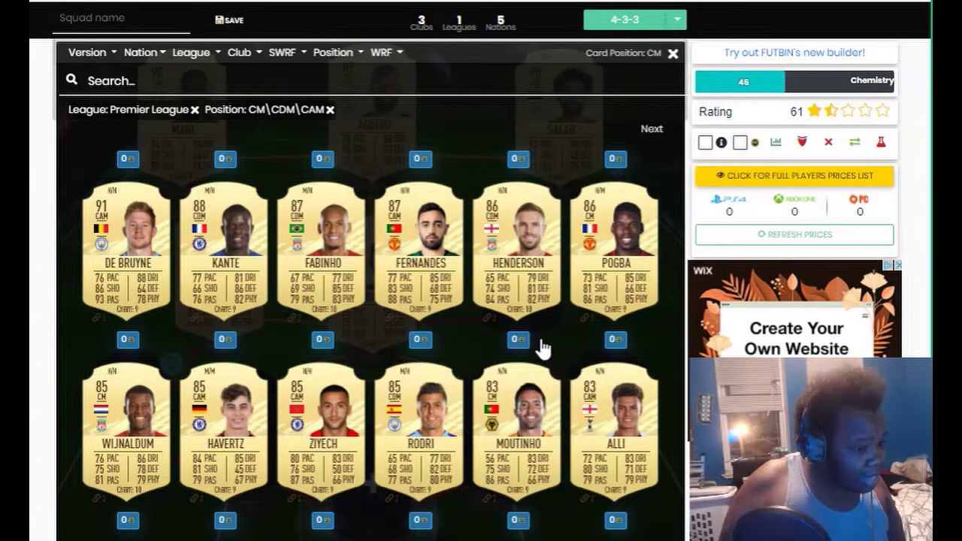
scroll(544, 348, "down", 2)
scroll(360, 272, "down", 1)
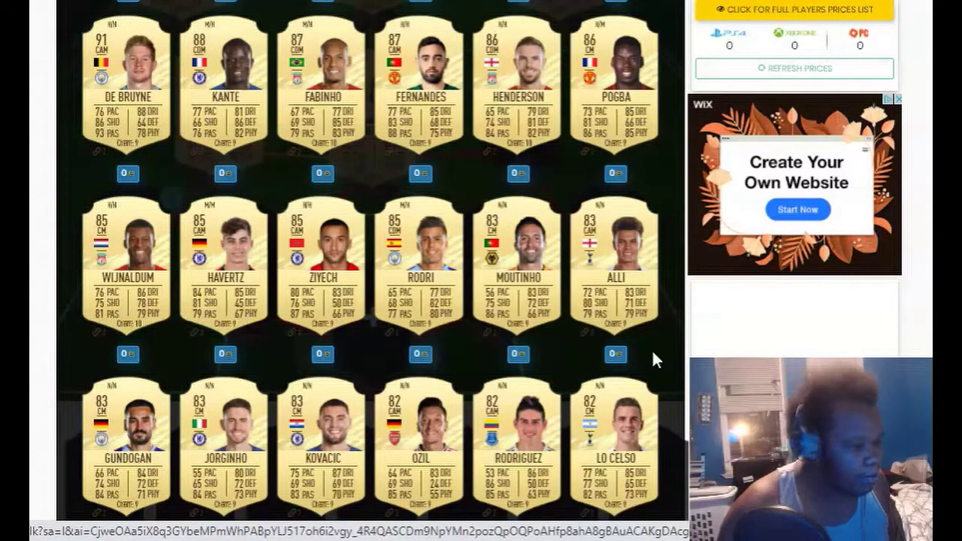
Step: Place Kovacic (83) in the remaining central midfield spot
left_click(331, 455)
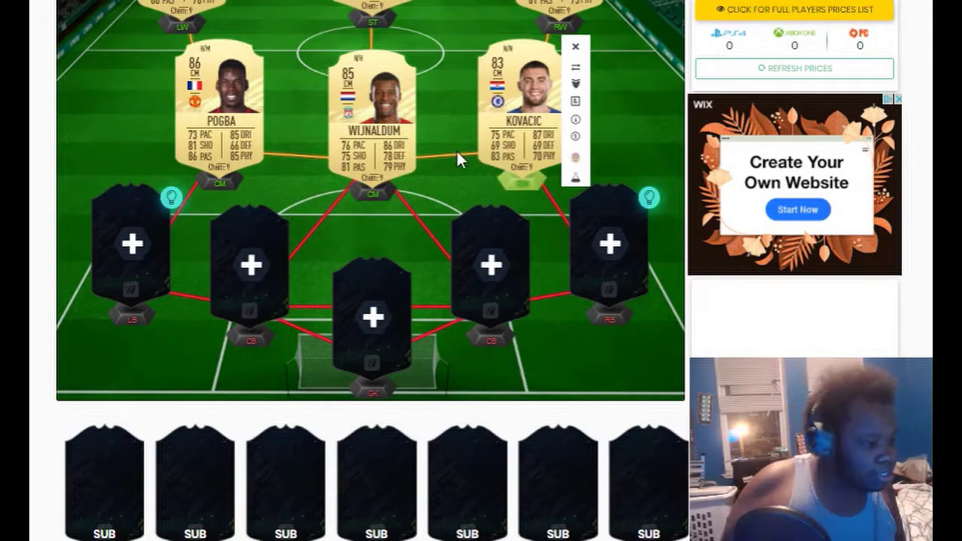
mouse_move(390, 150)
mouse_move(569, 145)
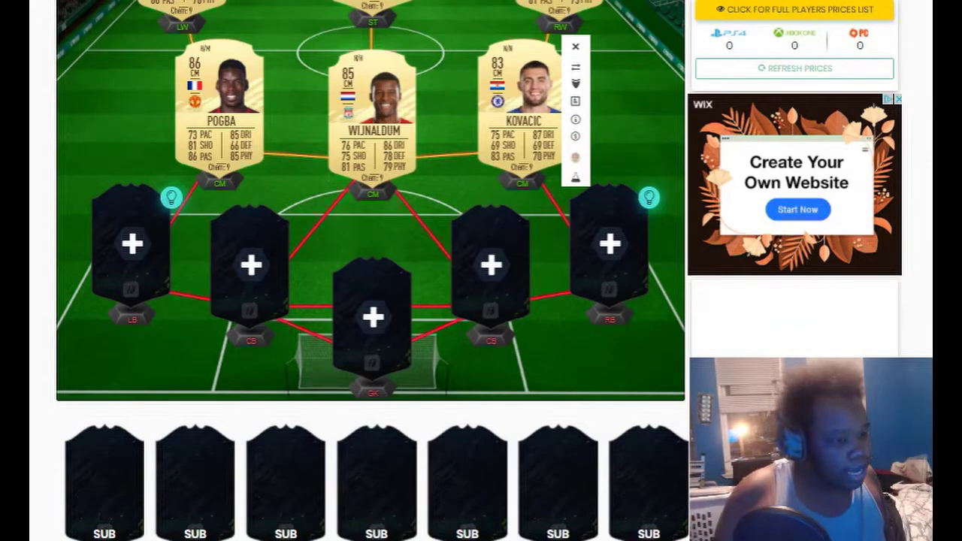
scroll(526, 135, "up", 2)
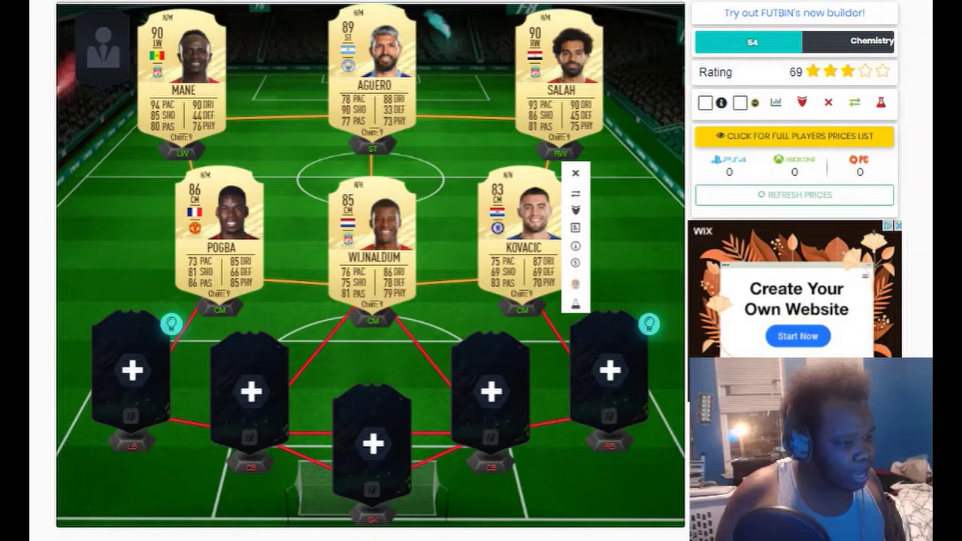
scroll(525, 226, "up", 1)
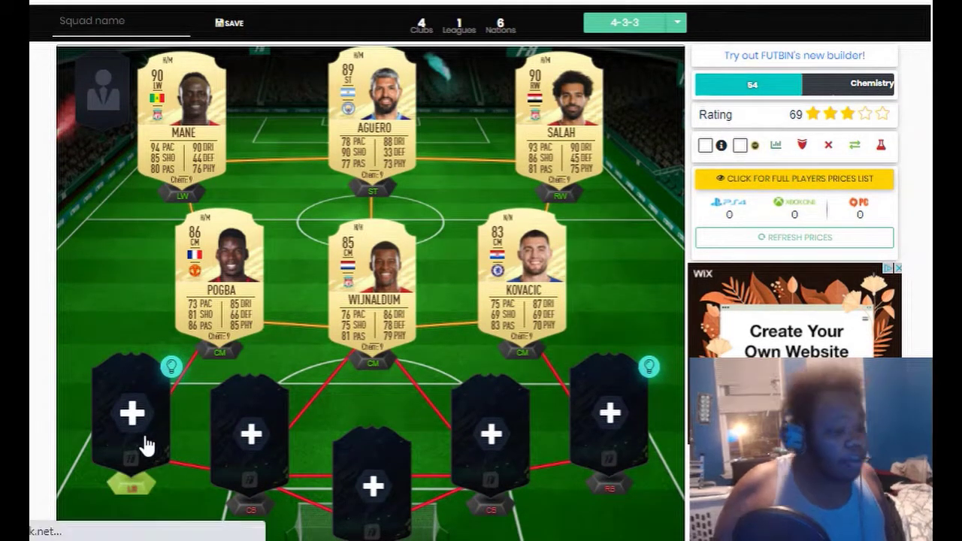
Step: Filter the left-back search to Premier League LB\LWB cards and place Robertson (87) at LB
left_click(137, 436)
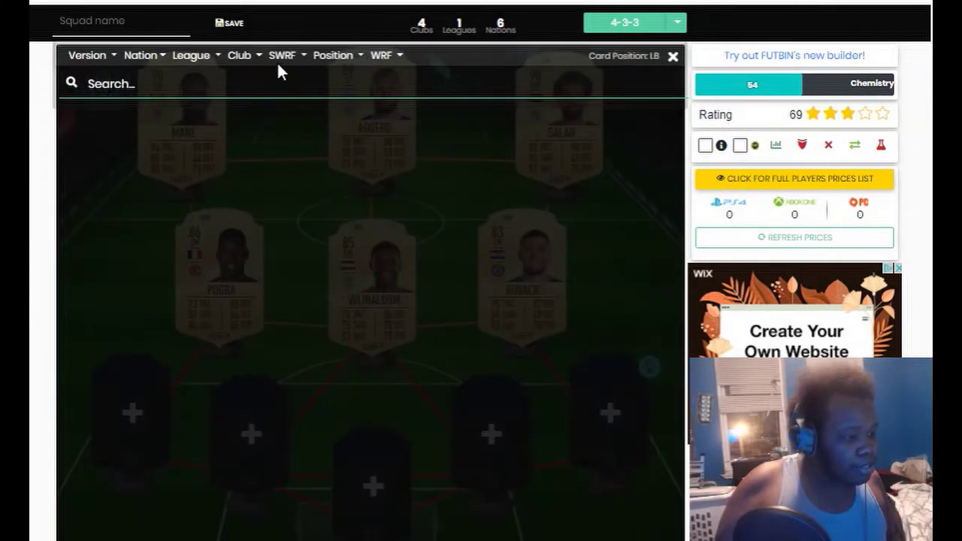
left_click(279, 66)
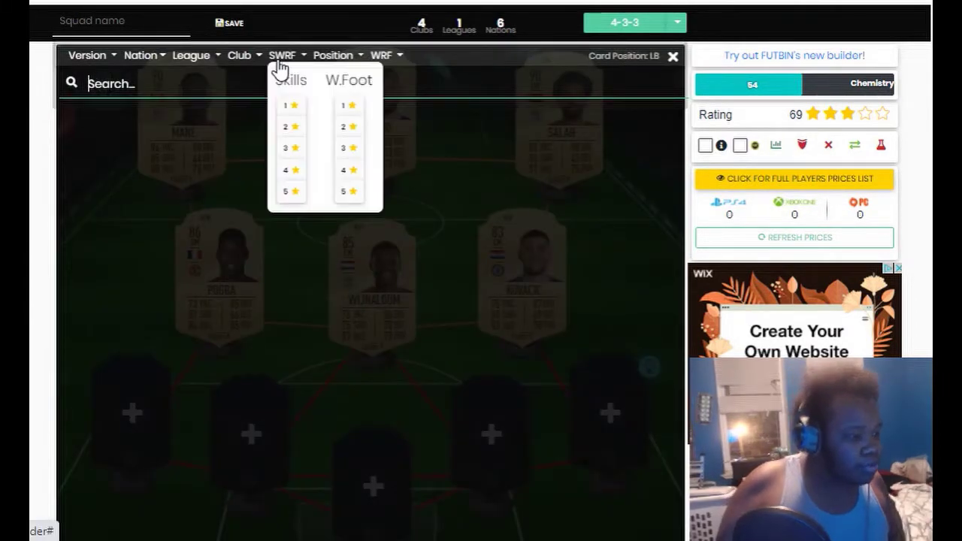
left_click(261, 63)
left_click(324, 64)
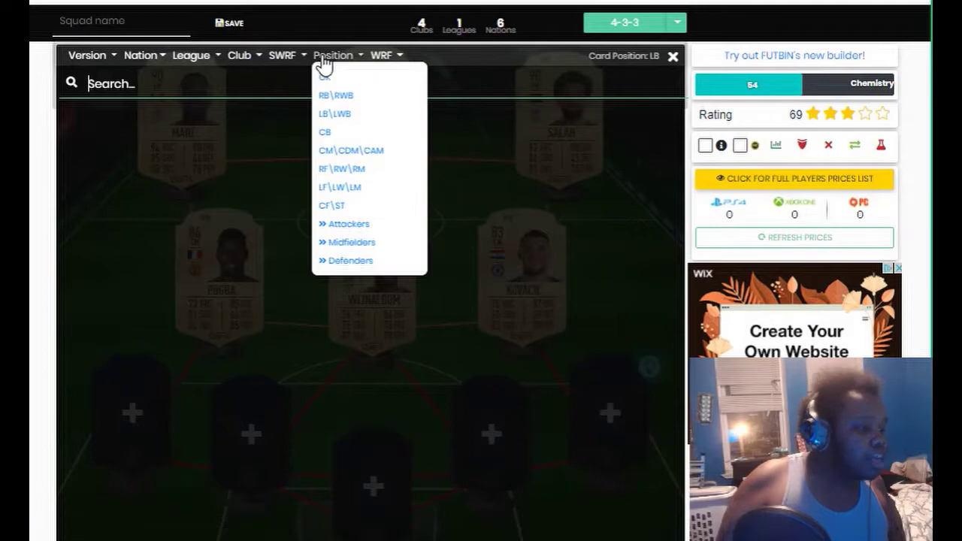
left_click(351, 120)
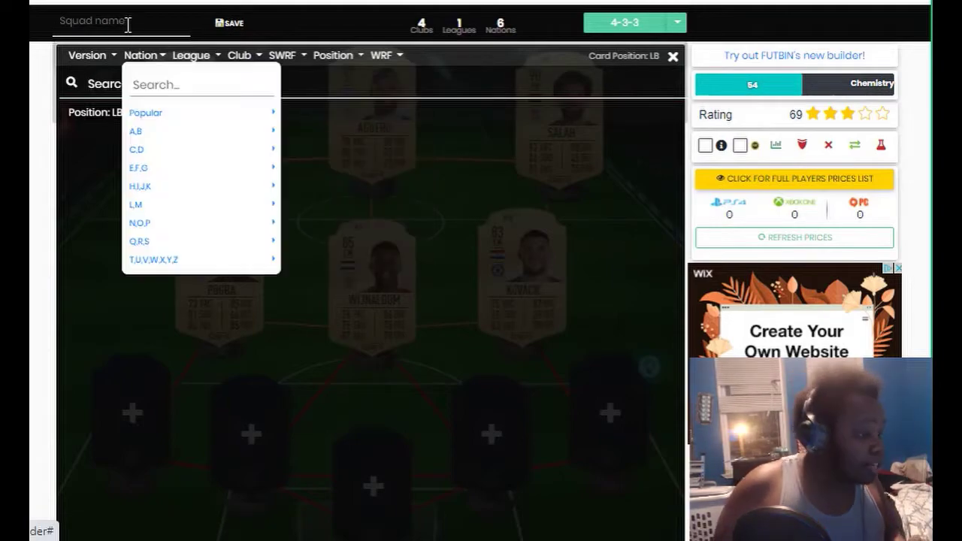
left_click(193, 63)
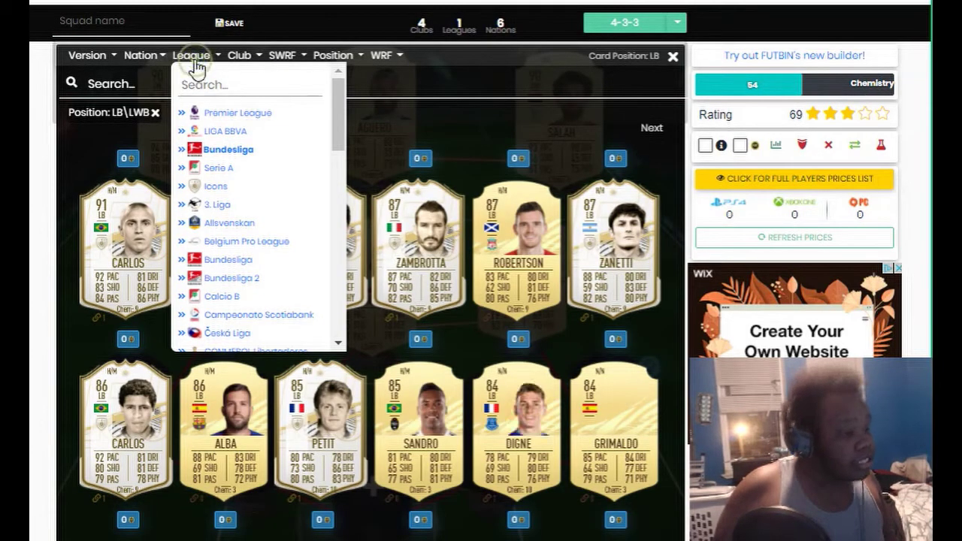
left_click(236, 114)
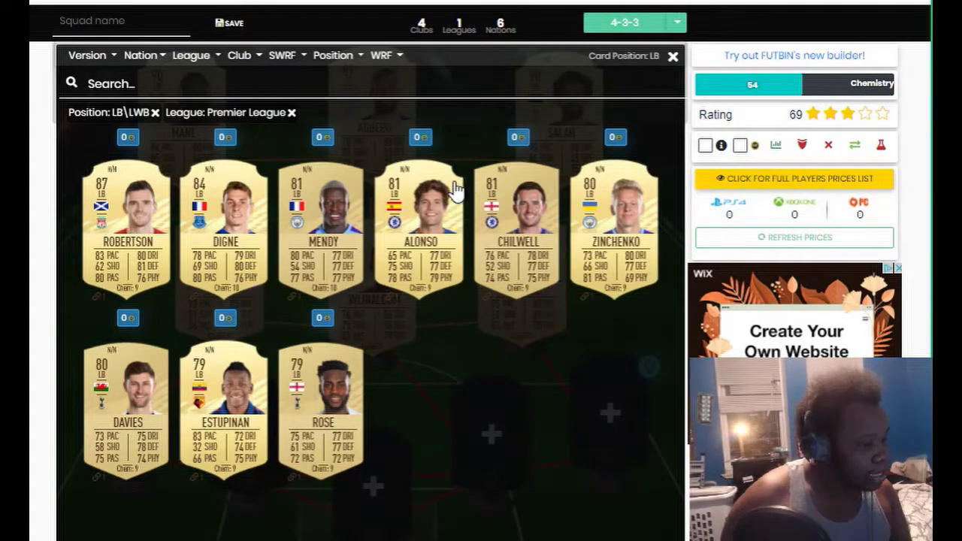
left_click(139, 222)
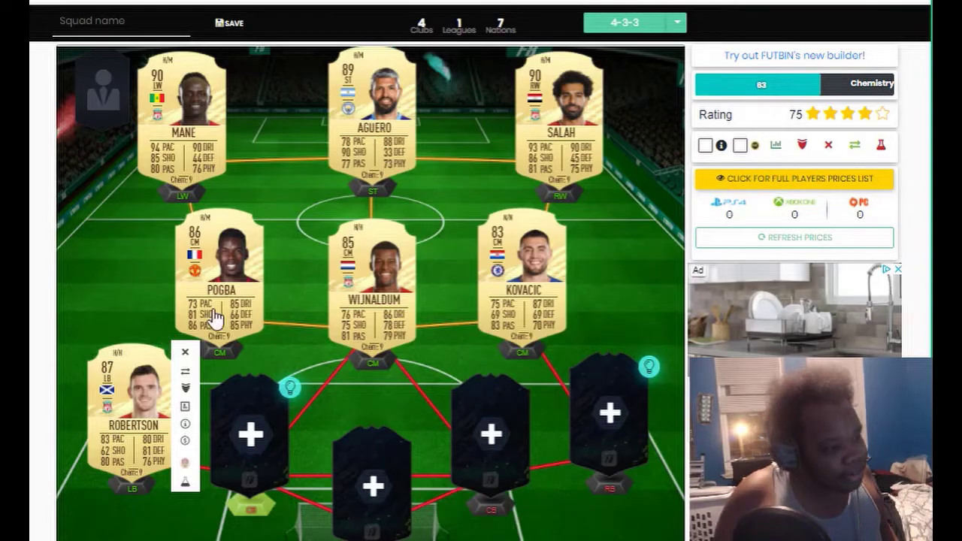
Step: Filter the right-back search to Premier League RB\RWB cards and place Alexander-Arnold (87) at RB
left_click(333, 301)
left_click(251, 428)
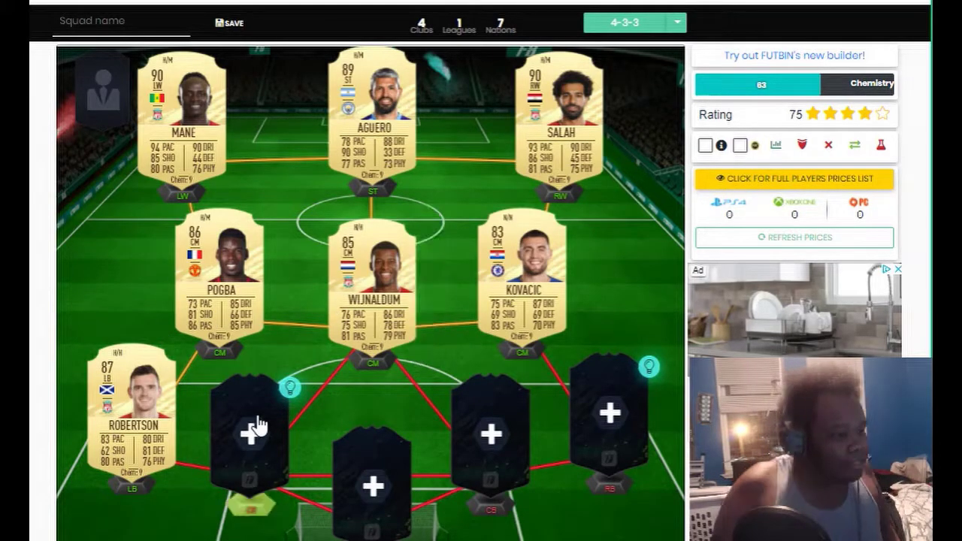
left_click(601, 412)
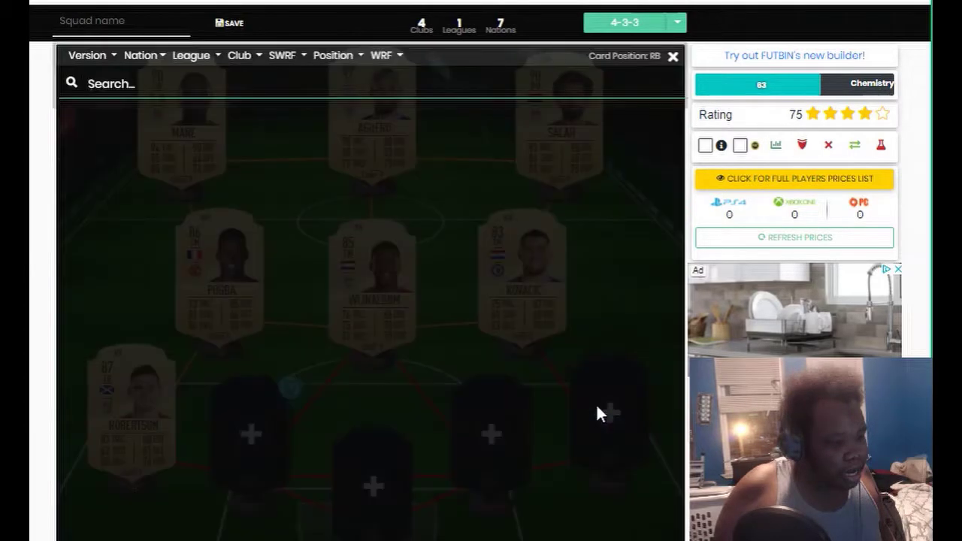
left_click(309, 64)
left_click(346, 60)
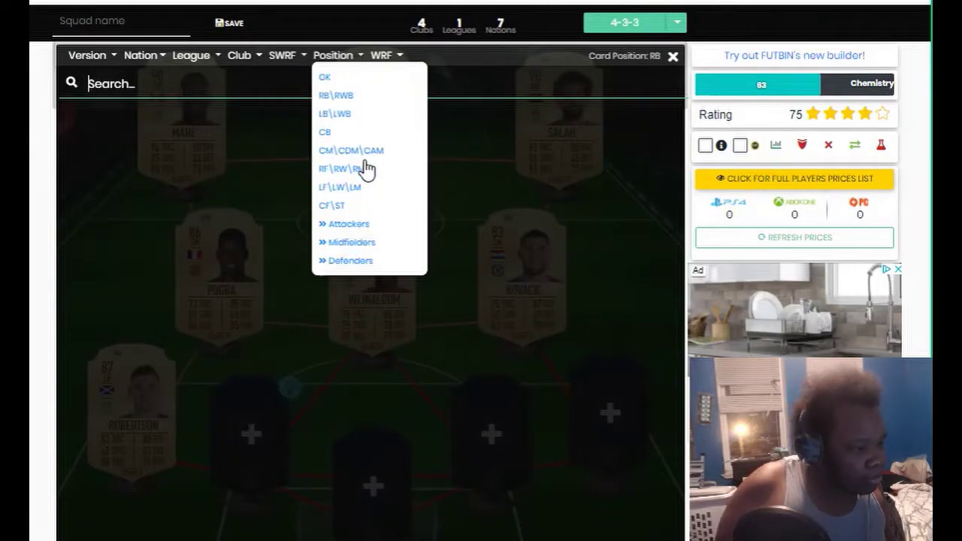
left_click(337, 96)
left_click(197, 56)
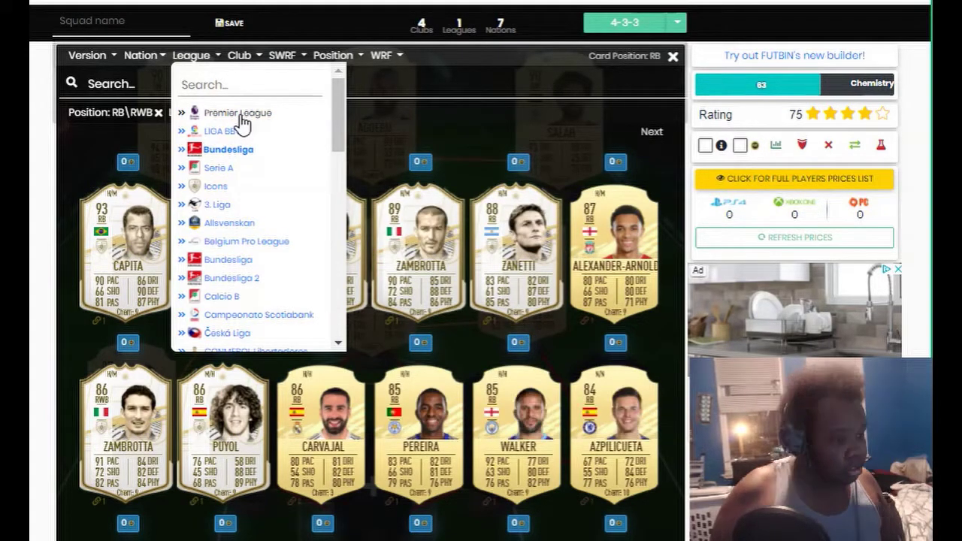
left_click(240, 113)
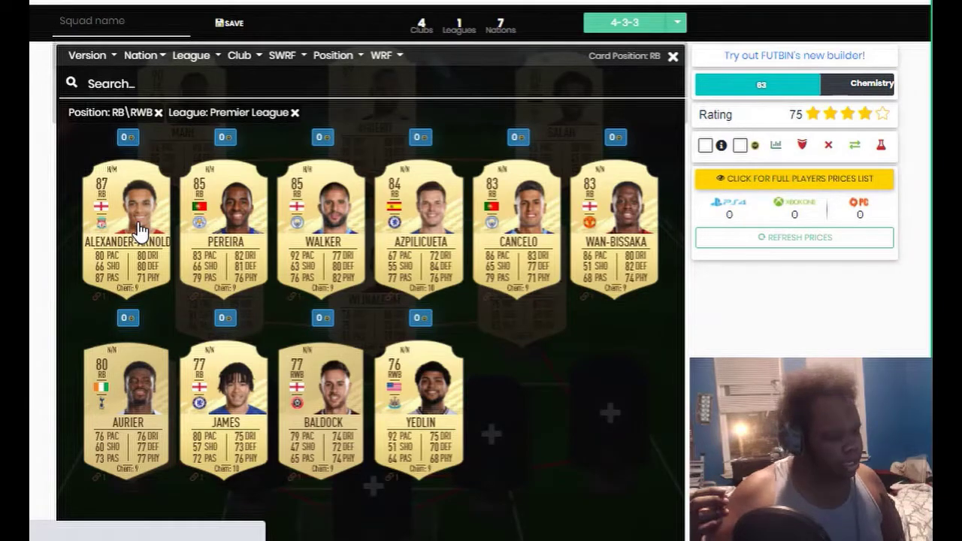
left_click(138, 224)
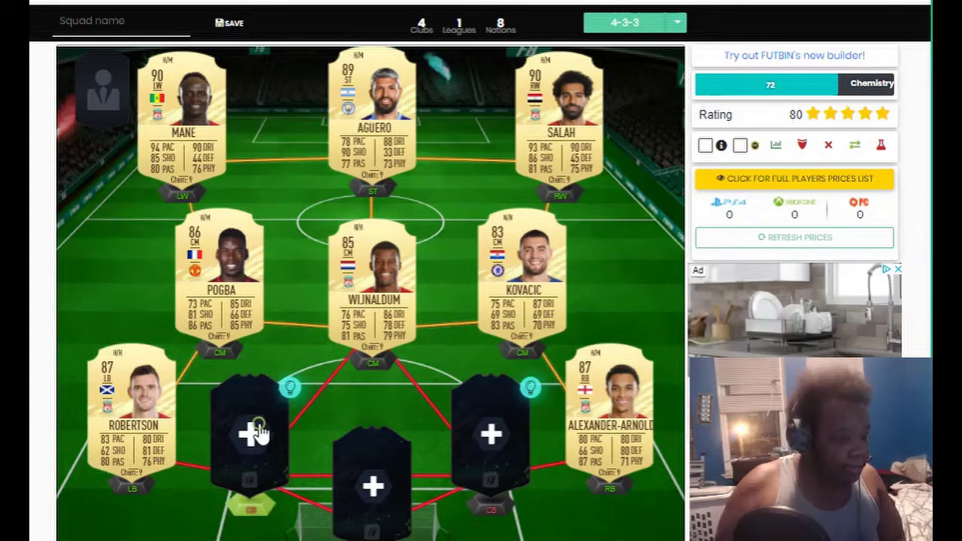
Step: Open the player search for the left centre-back slot and filter it to Premier League centre-backs
left_click(255, 432)
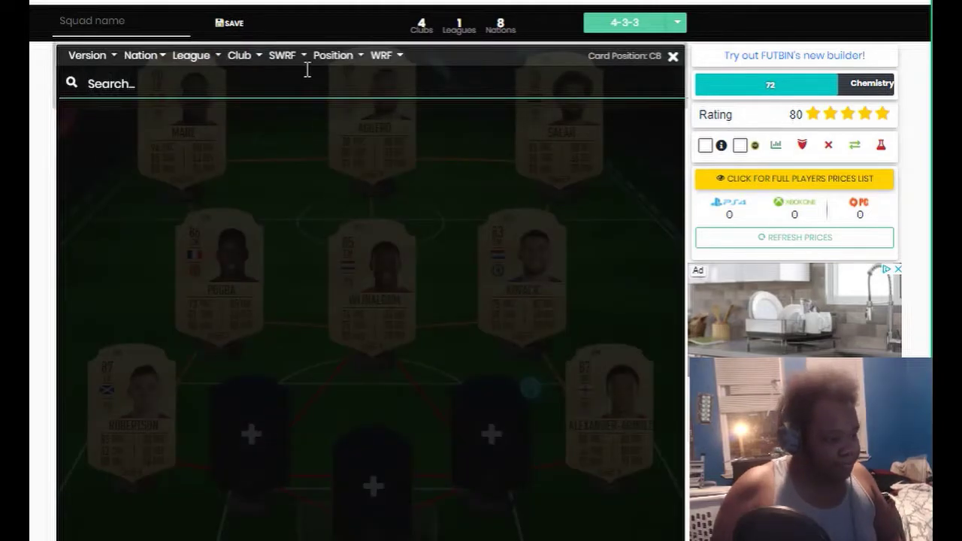
left_click(329, 54)
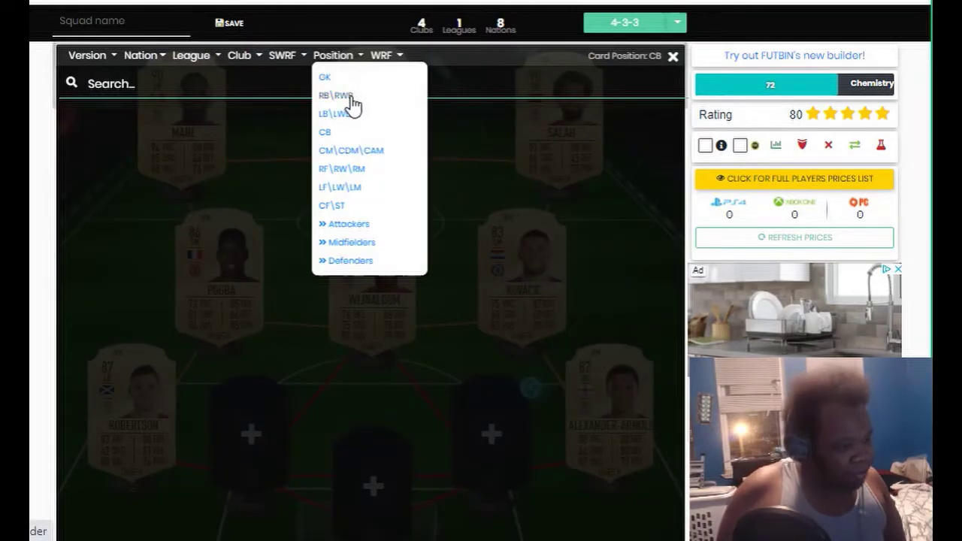
left_click(325, 140)
left_click(182, 60)
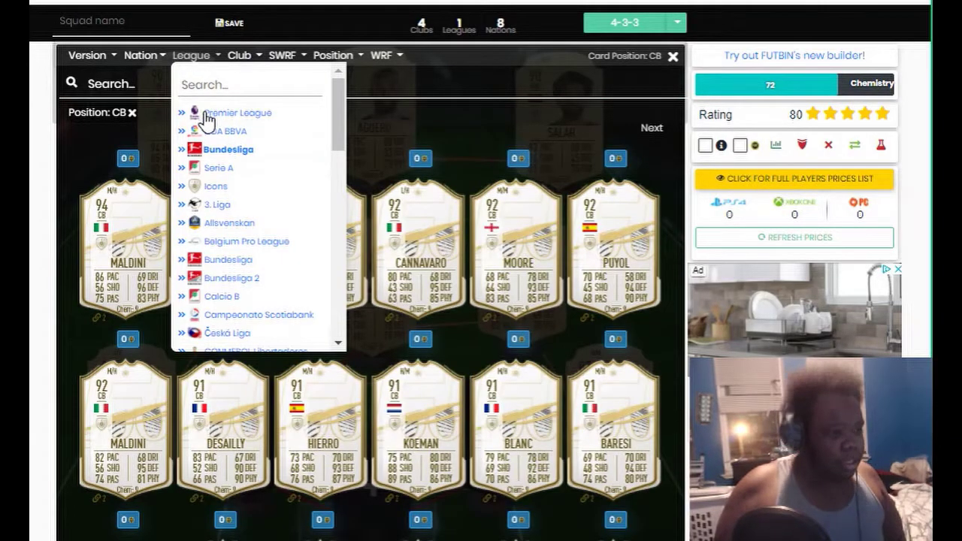
left_click(208, 116)
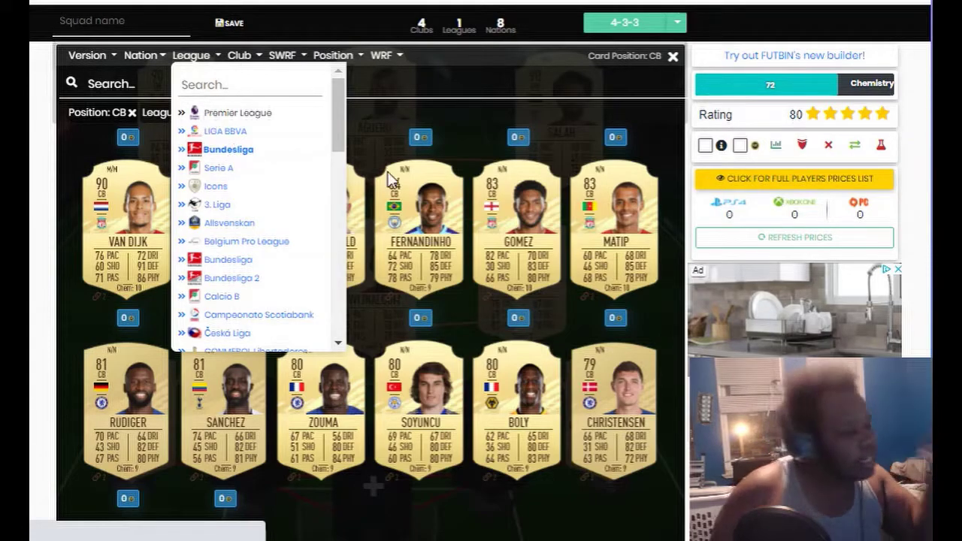
left_click(206, 114)
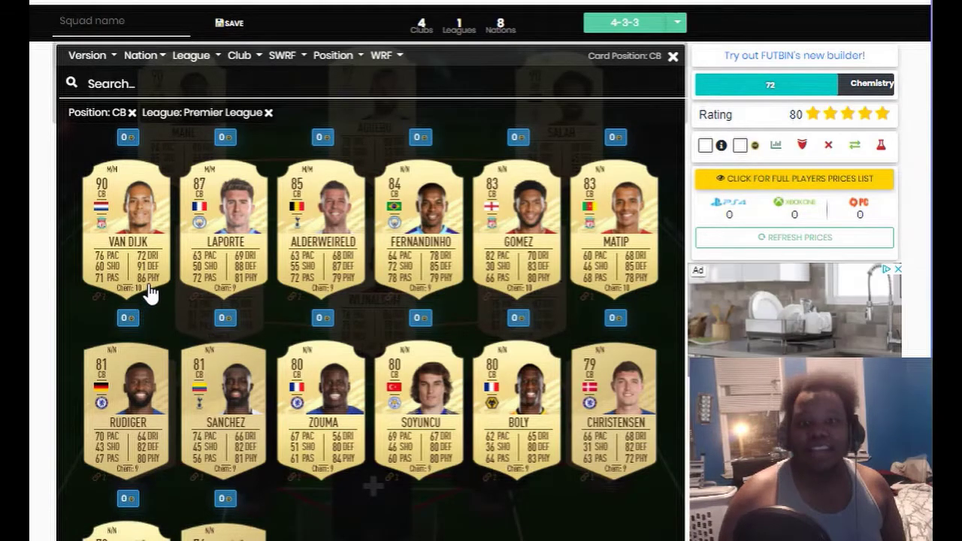
Step: Place Van Dijk at centre-back, then pick Laporte from Premier League centre-backs for the other slot
left_click(120, 201)
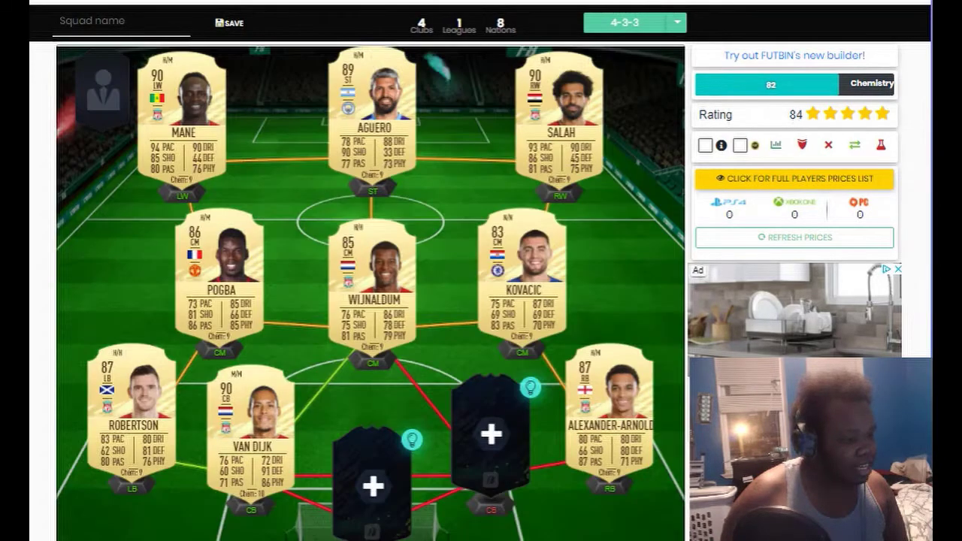
left_click(488, 429)
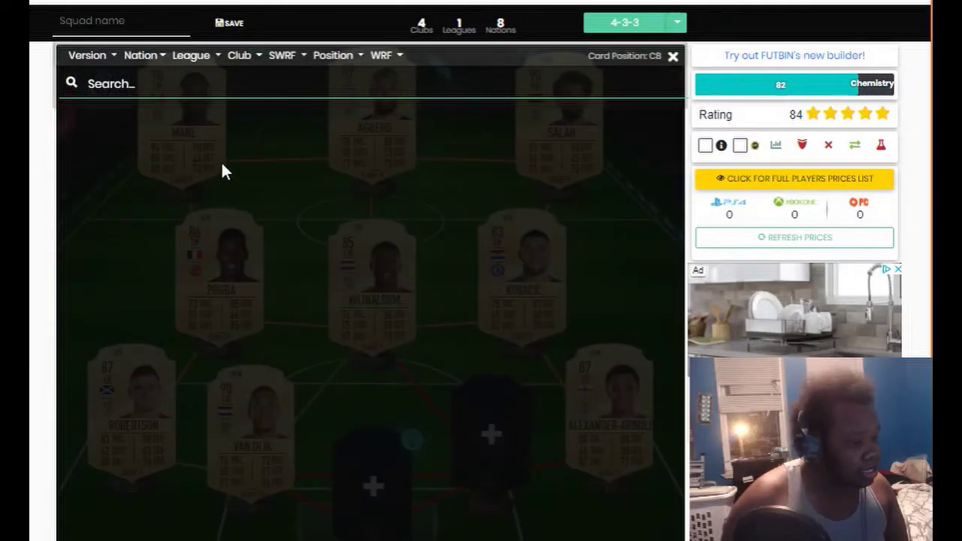
left_click(192, 59)
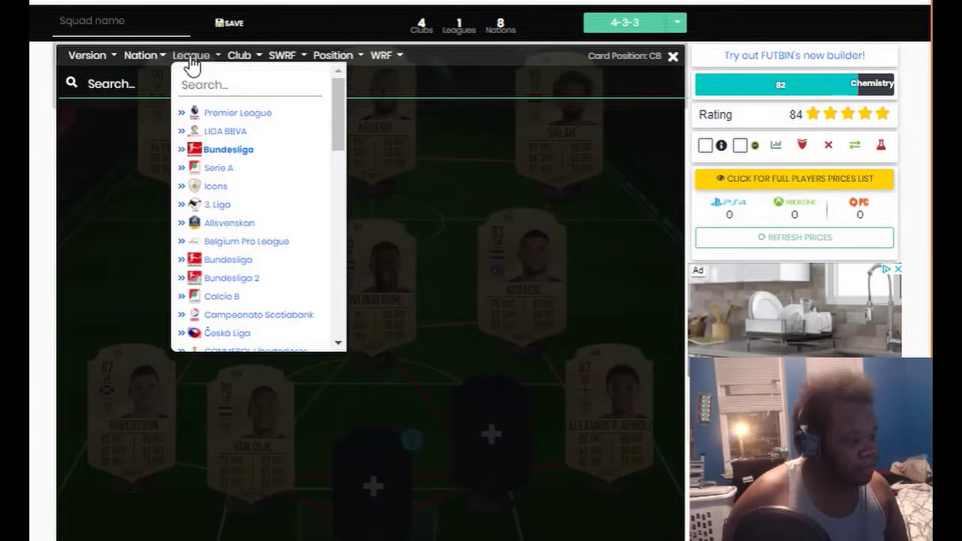
left_click(214, 115)
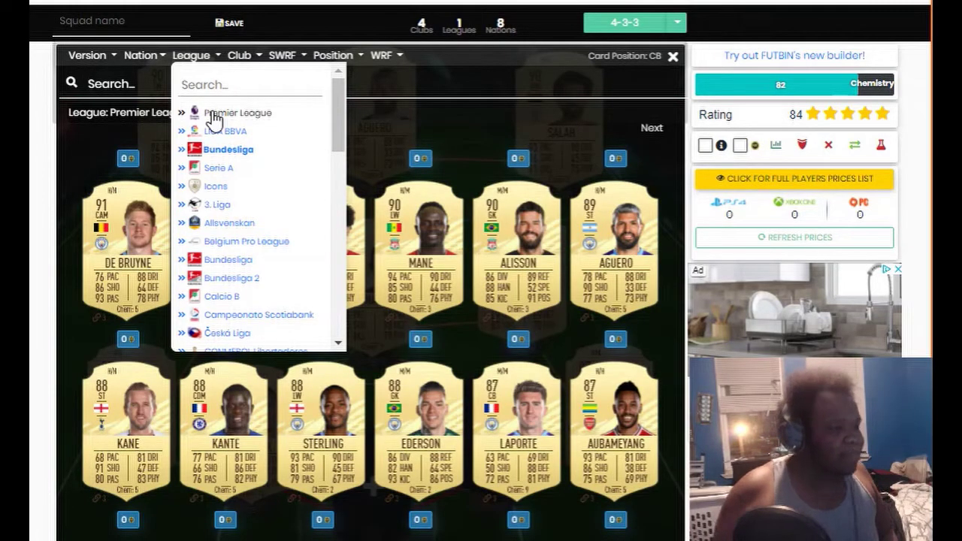
mouse_move(281, 61)
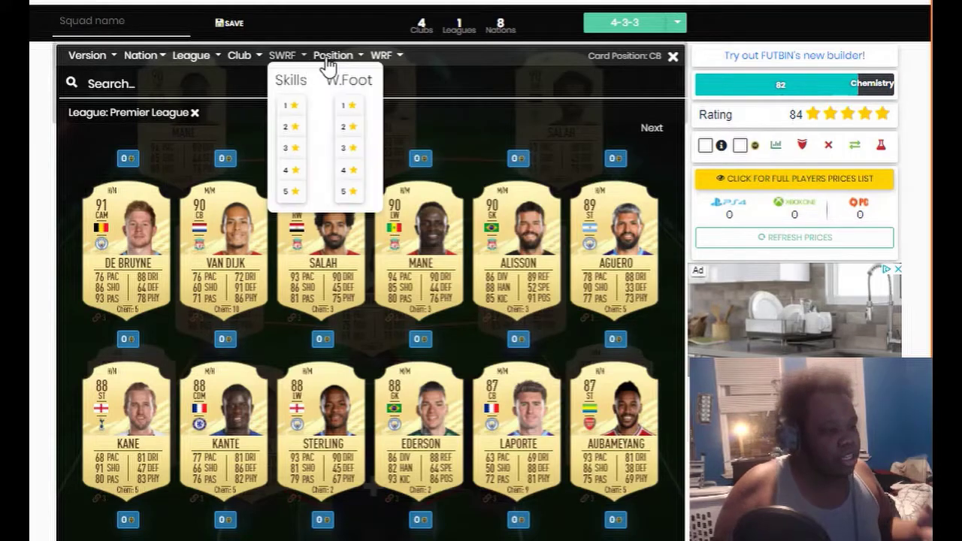
mouse_move(336, 67)
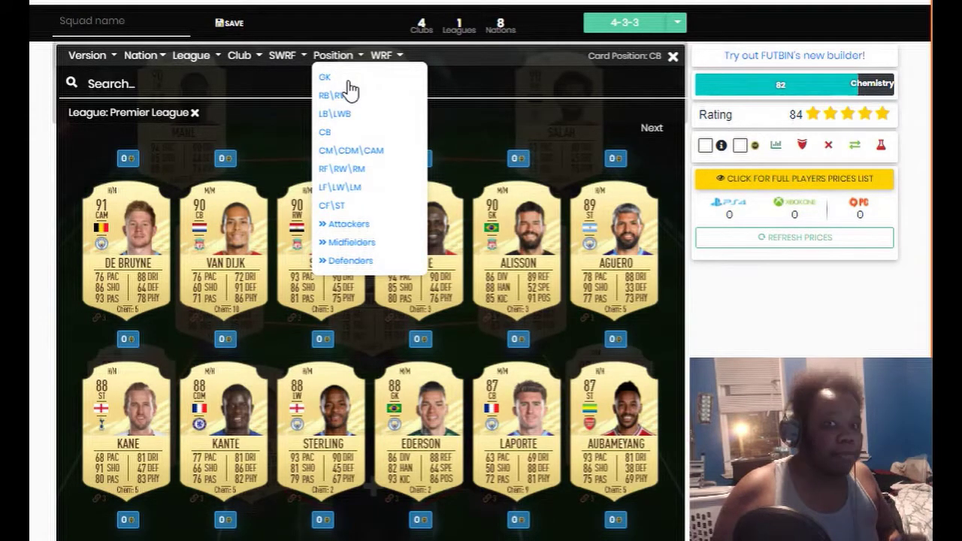
left_click(344, 136)
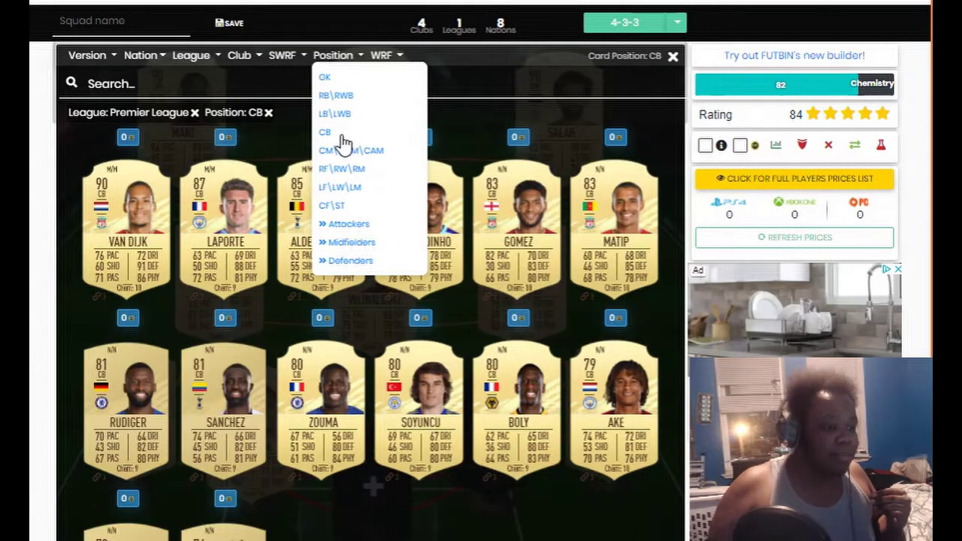
left_click(194, 247)
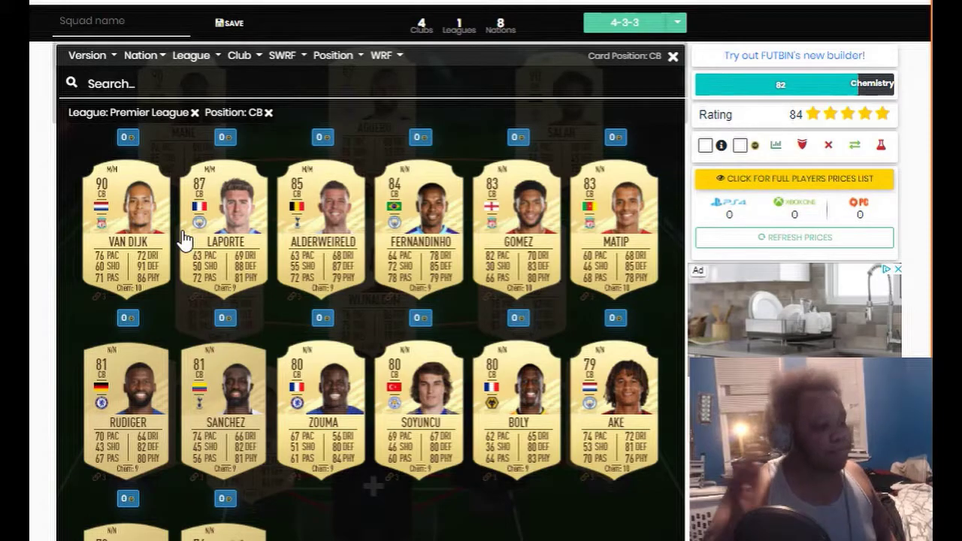
Step: Add Laporte at centre-back, then open and dismiss Pogba's card options
left_click(184, 239)
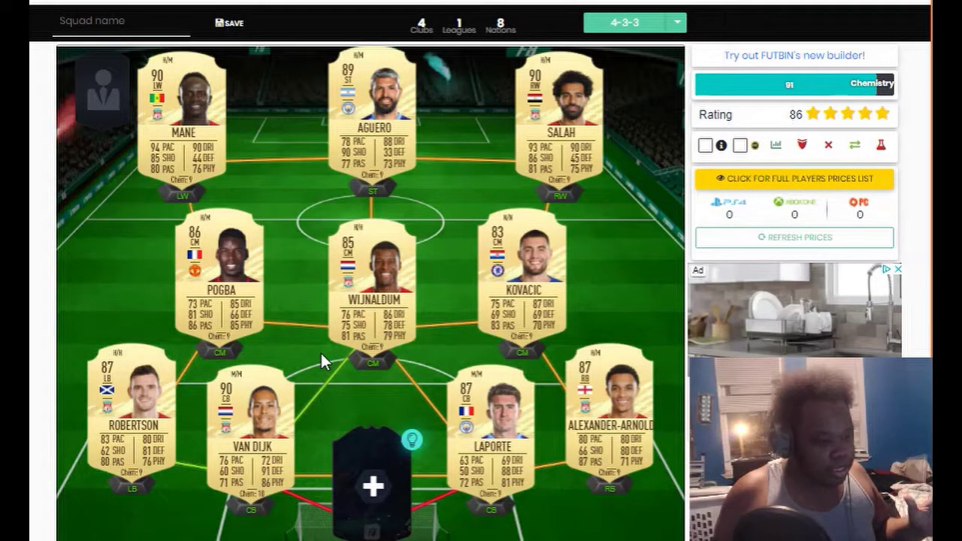
left_click(245, 302)
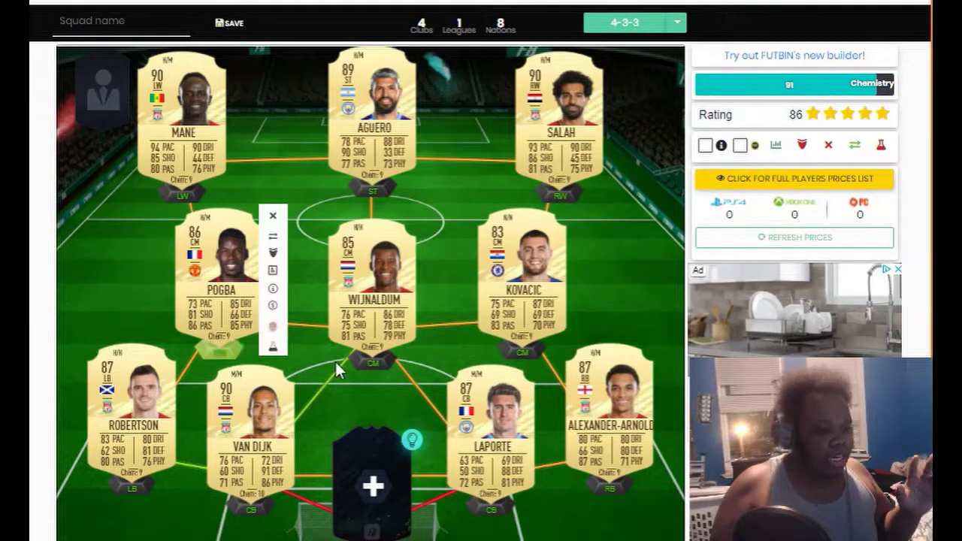
left_click(340, 372)
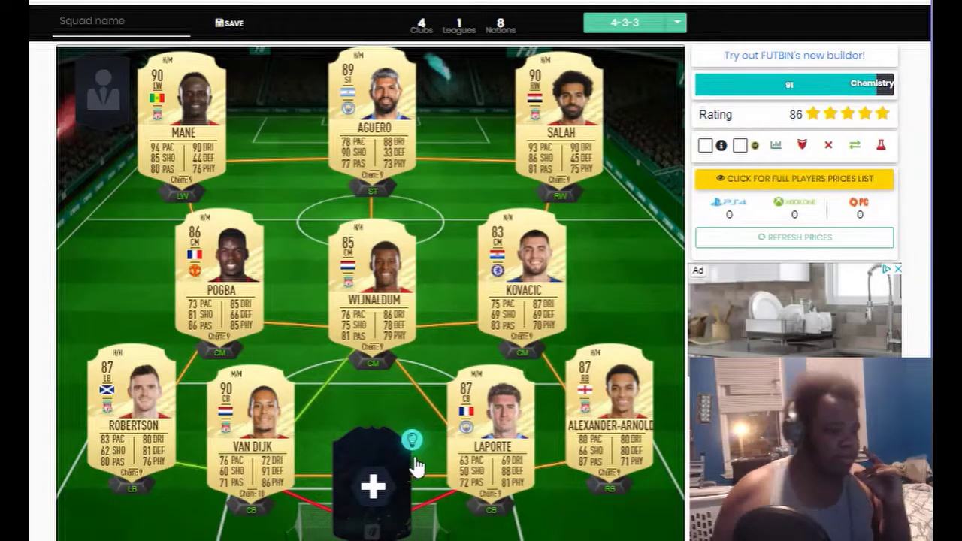
Step: Open the goalkeeper slot's player search filtered to Premier League goalkeepers
left_click(398, 477)
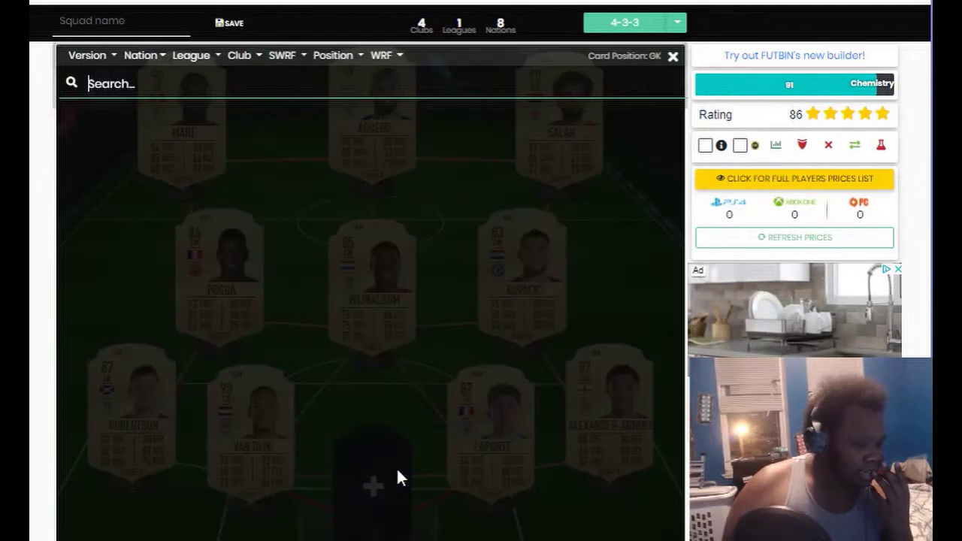
left_click(331, 57)
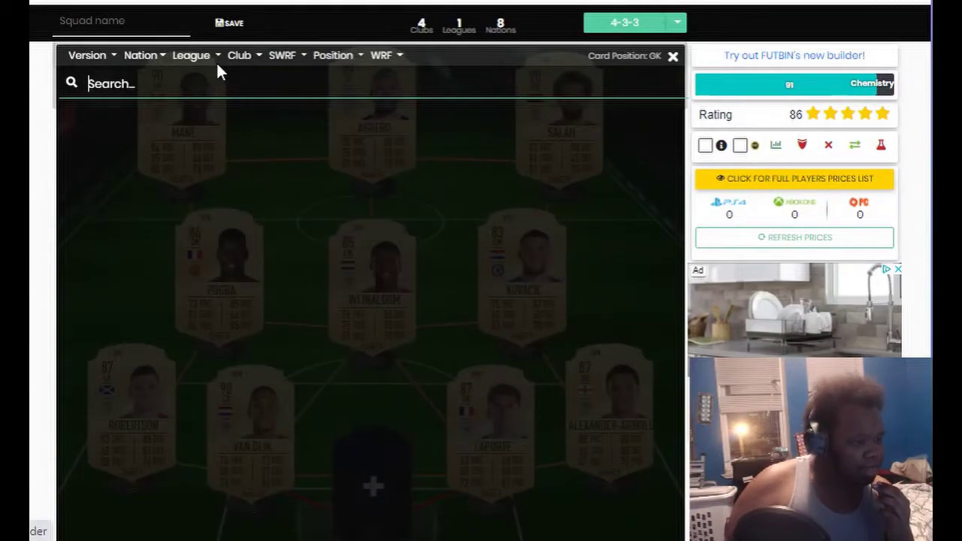
left_click(196, 60)
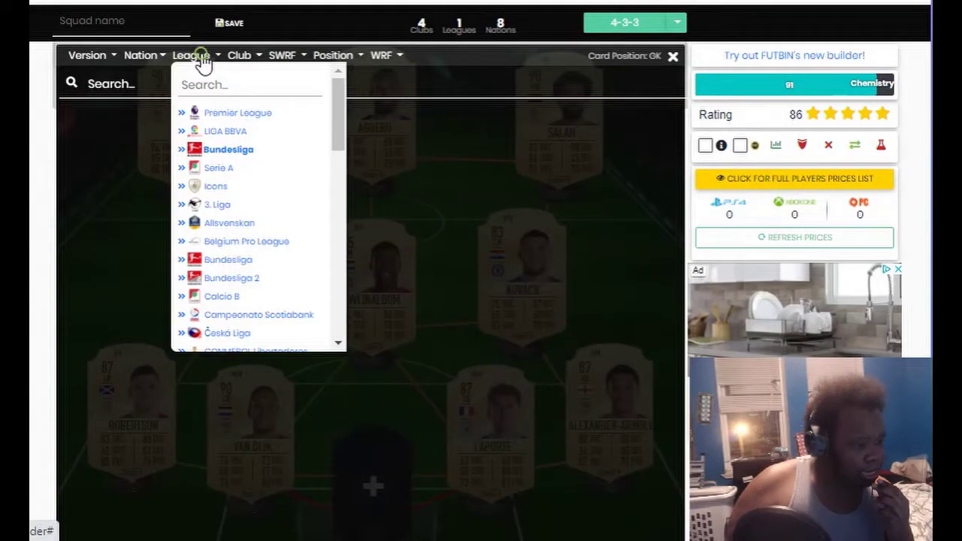
left_click(239, 112)
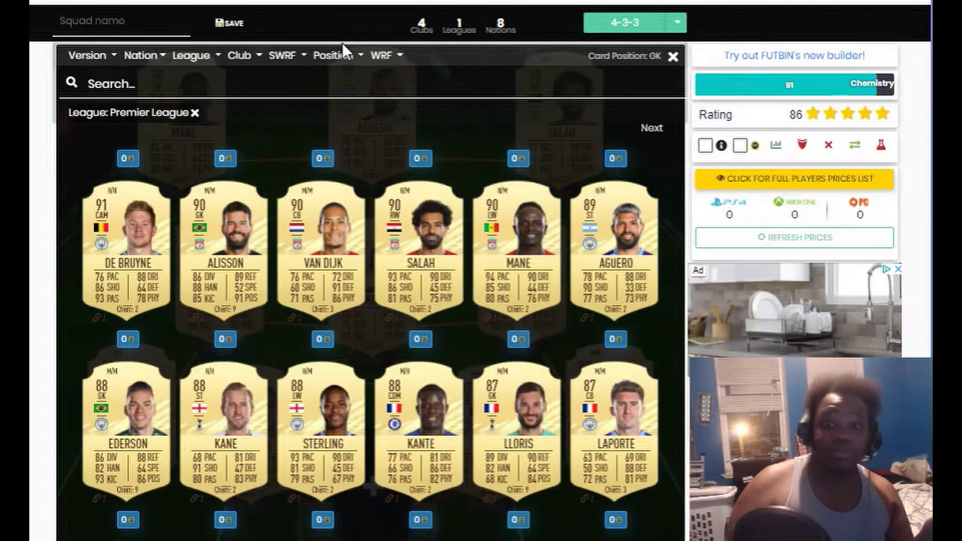
left_click(347, 58)
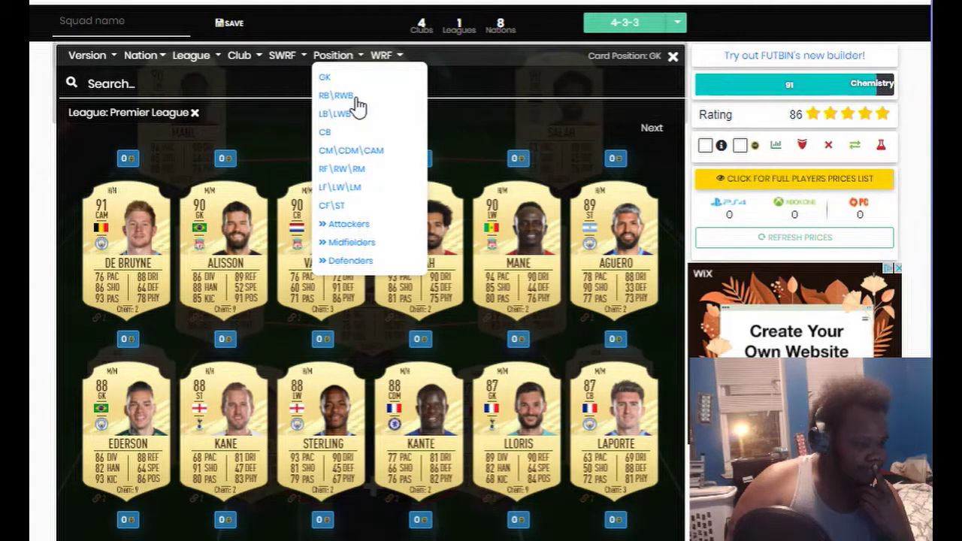
left_click(331, 79)
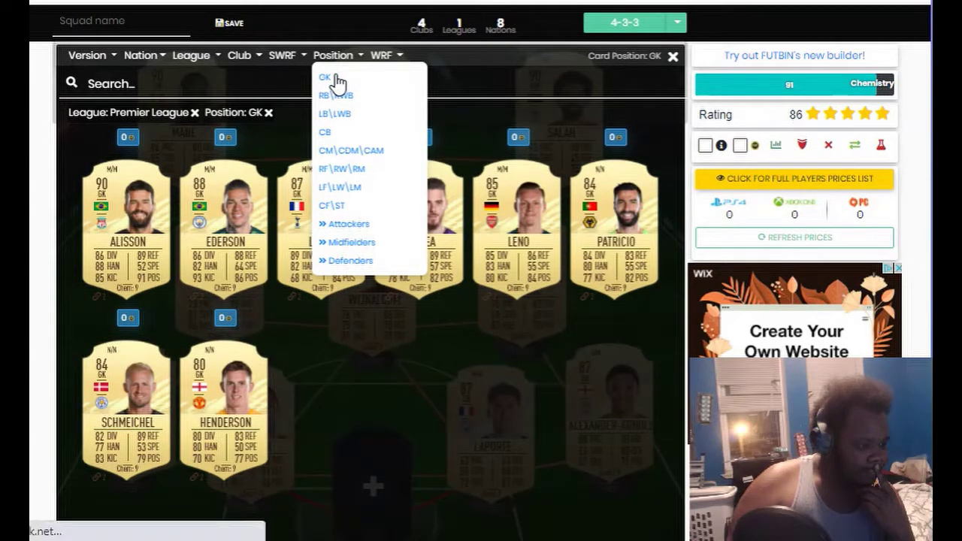
left_click(126, 317)
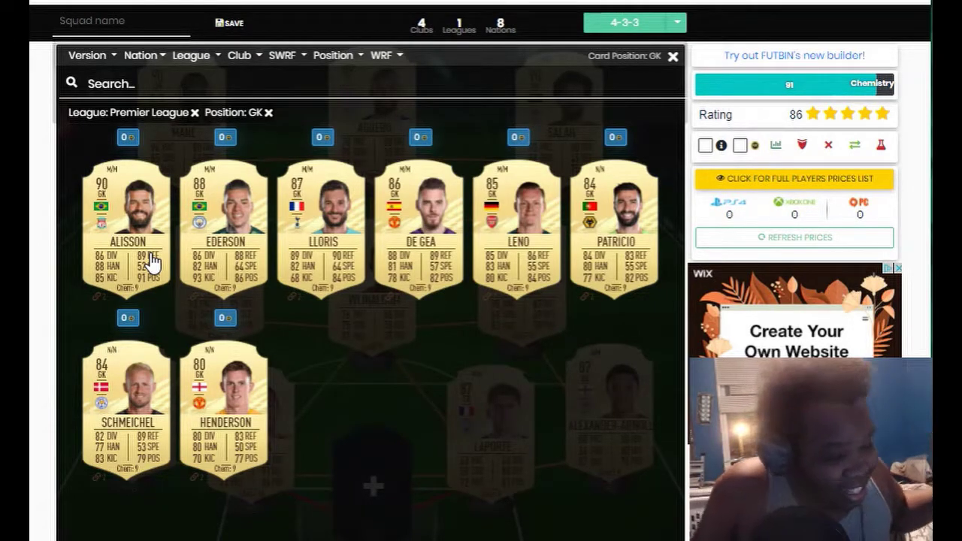
left_click(135, 205)
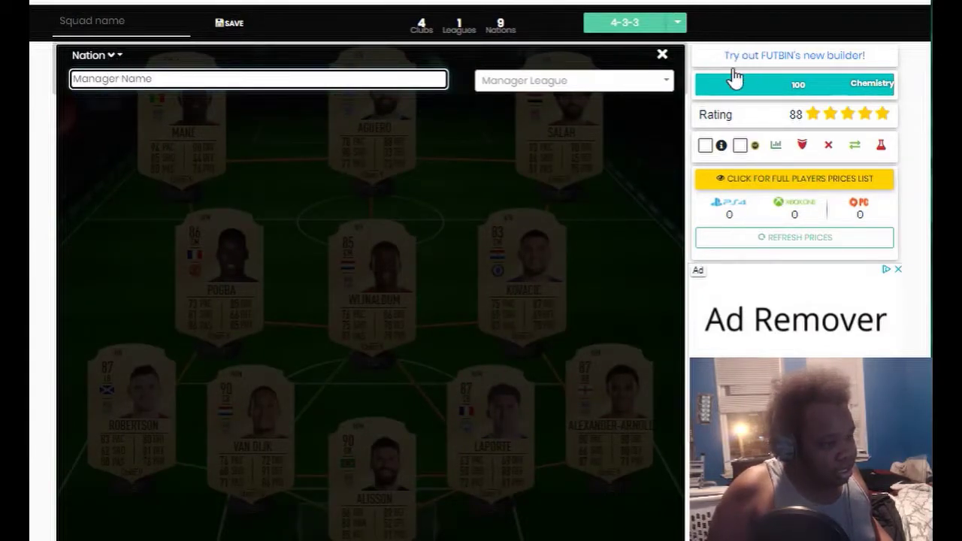
left_click(663, 57)
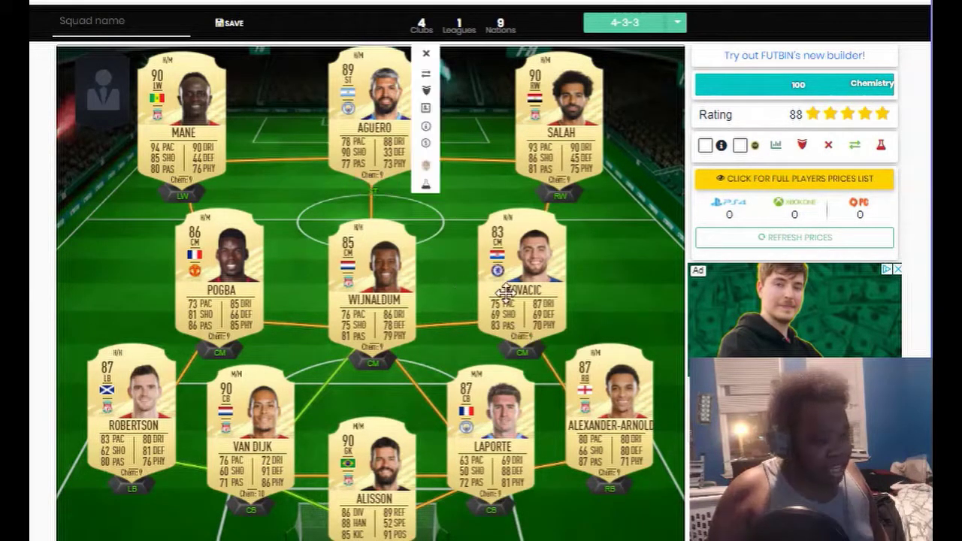
mouse_move(521, 301)
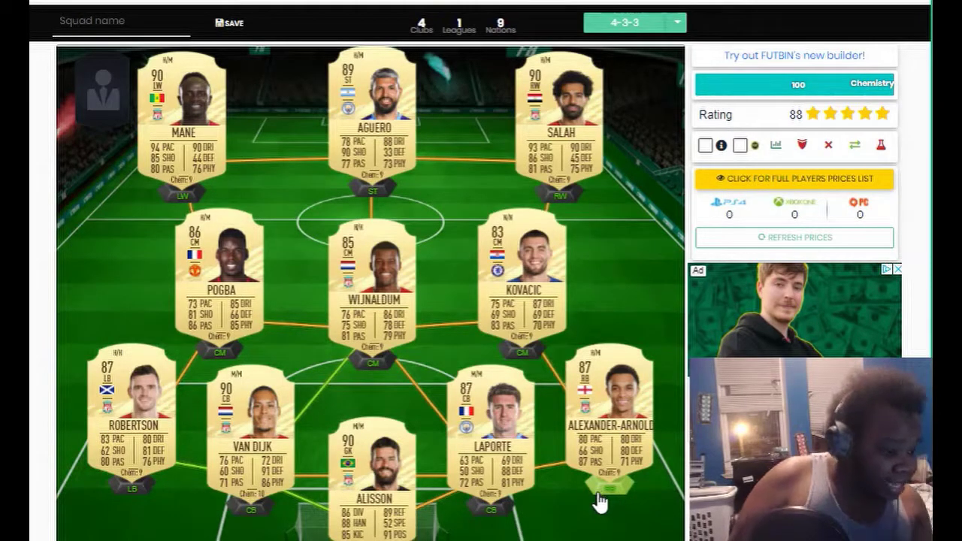
mouse_move(651, 466)
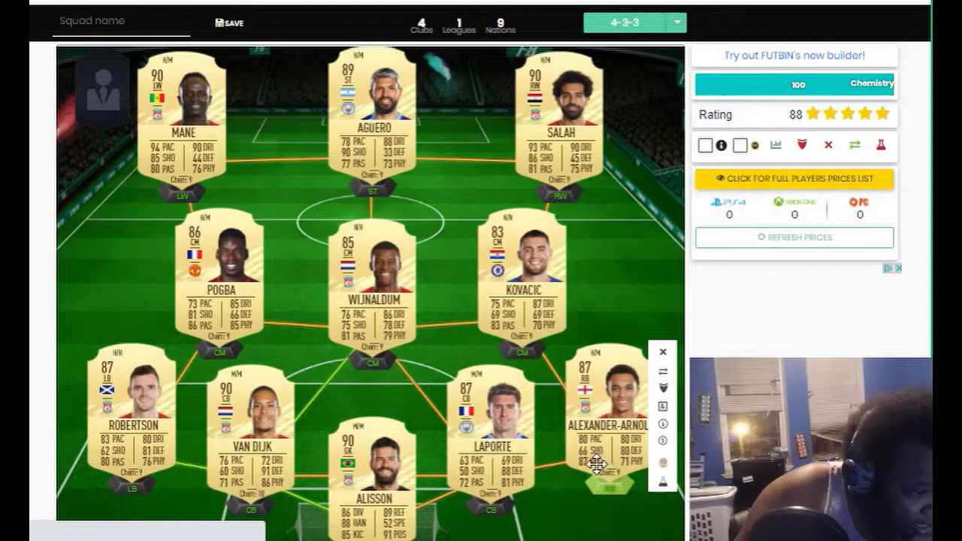
mouse_move(586, 434)
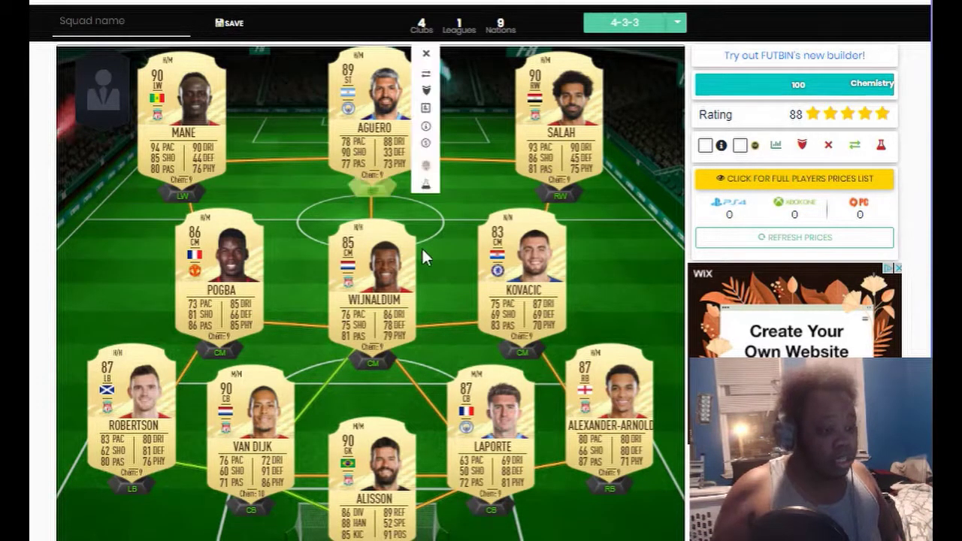
mouse_move(417, 253)
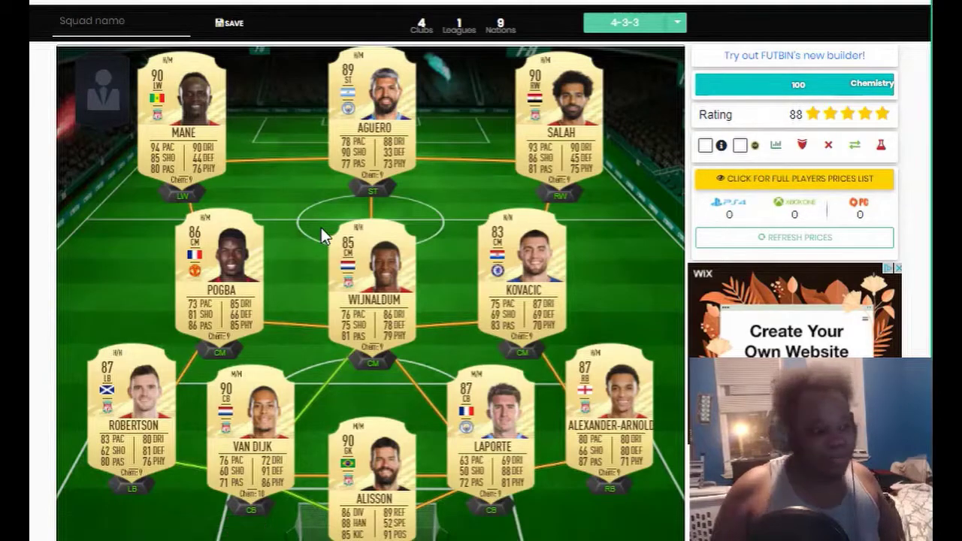
mouse_move(214, 120)
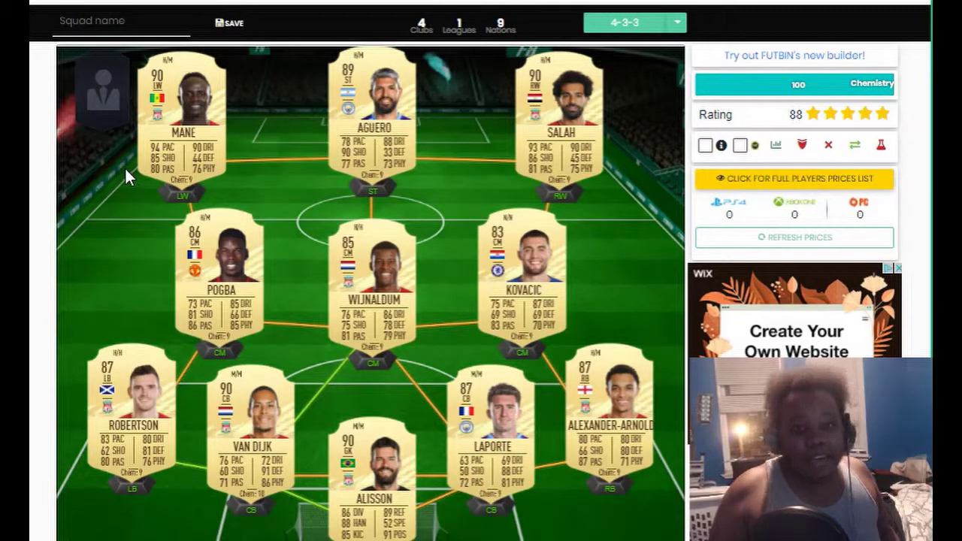
left_click(225, 154)
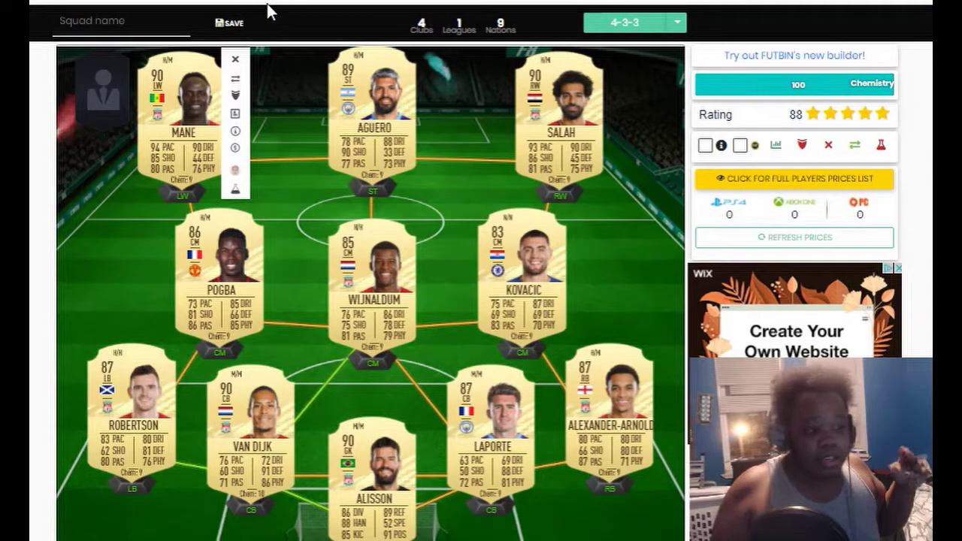